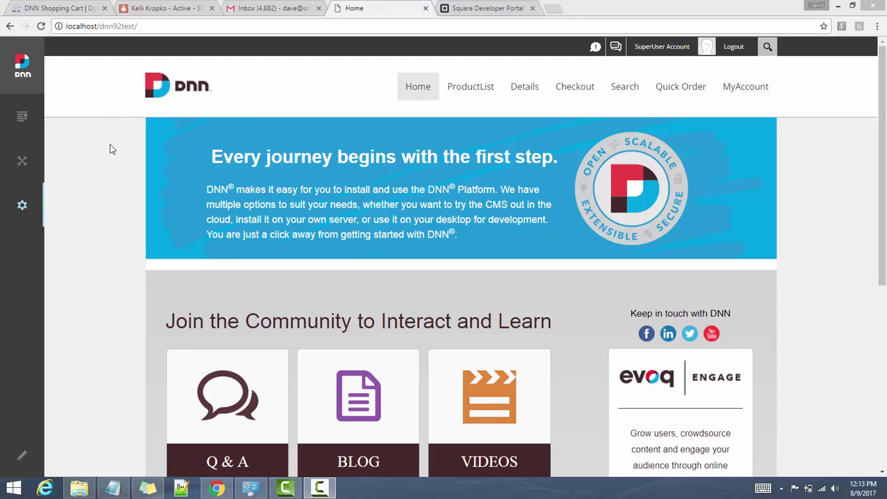
Look at the extension product page on the Smith Consulting site, then return to the local DNN site
left_click(64, 7)
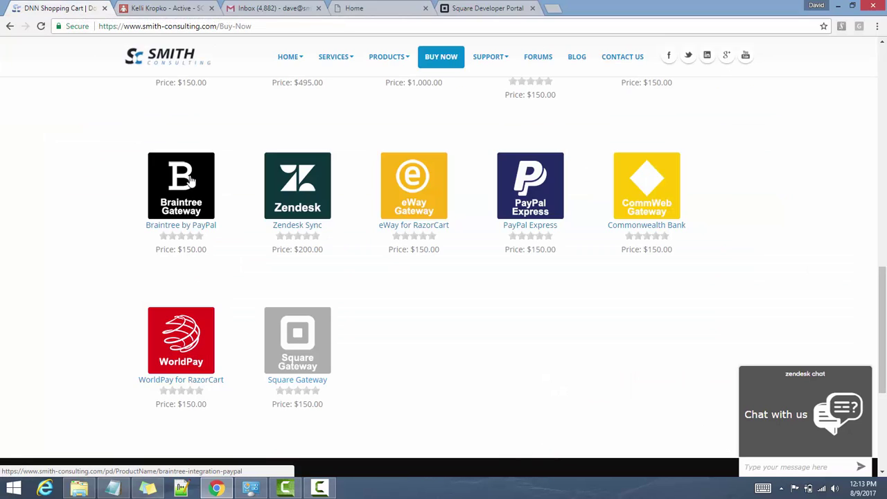
left_click(176, 63)
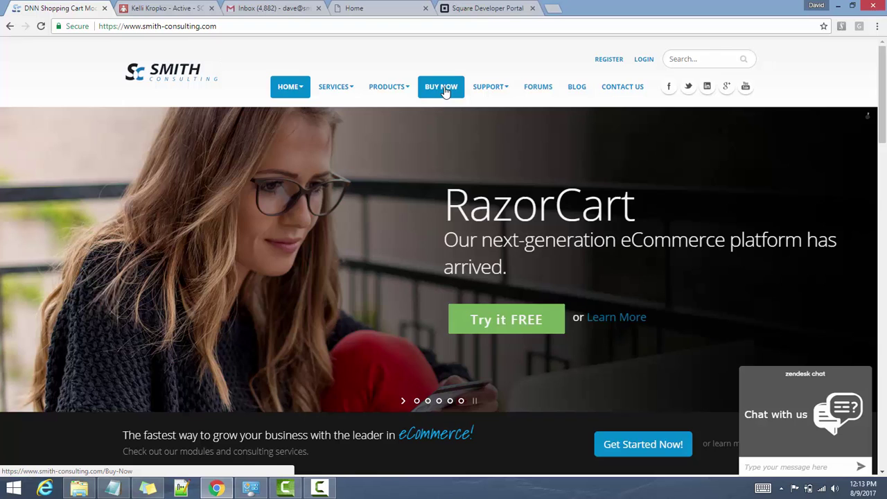
left_click(445, 90)
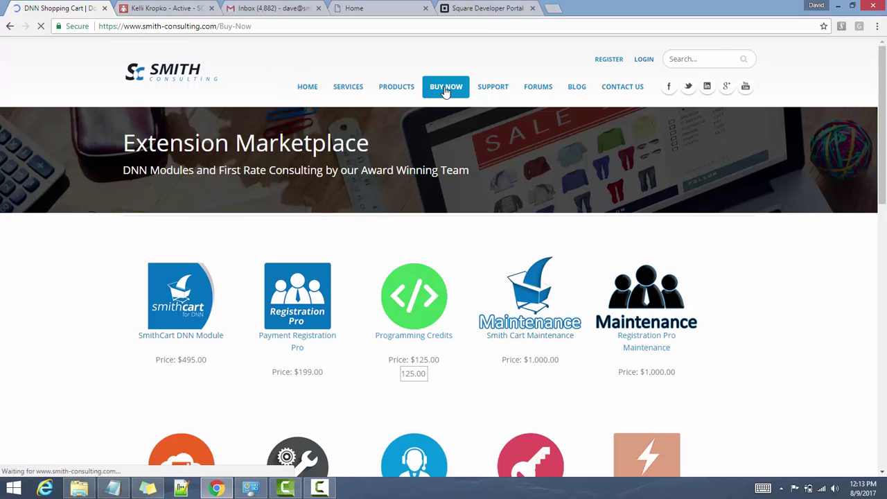
scroll(331, 211, "down", 10)
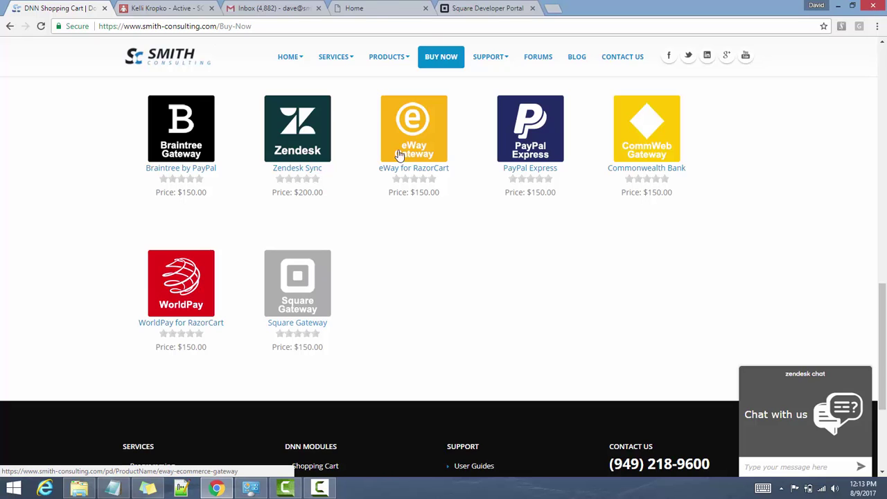
left_click(371, 8)
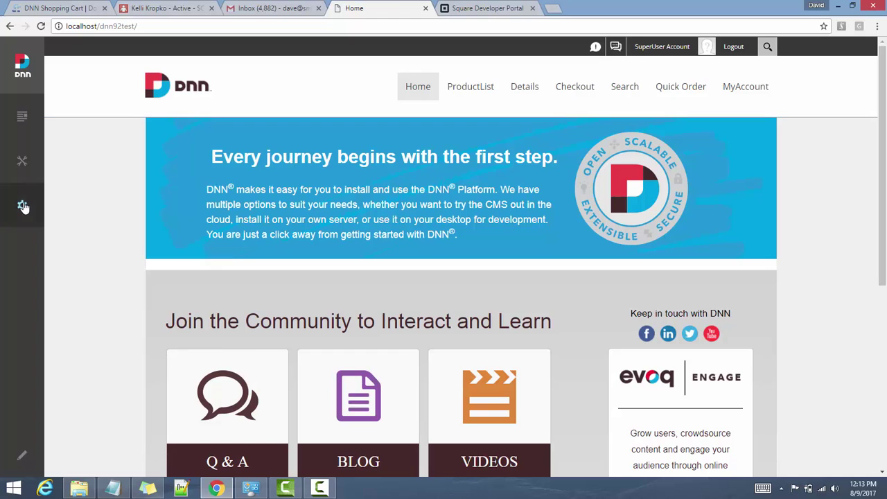
Upload RazorCart_Square_01.01.03_Install.zip through Extensions > Install Extension
mouse_move(23, 206)
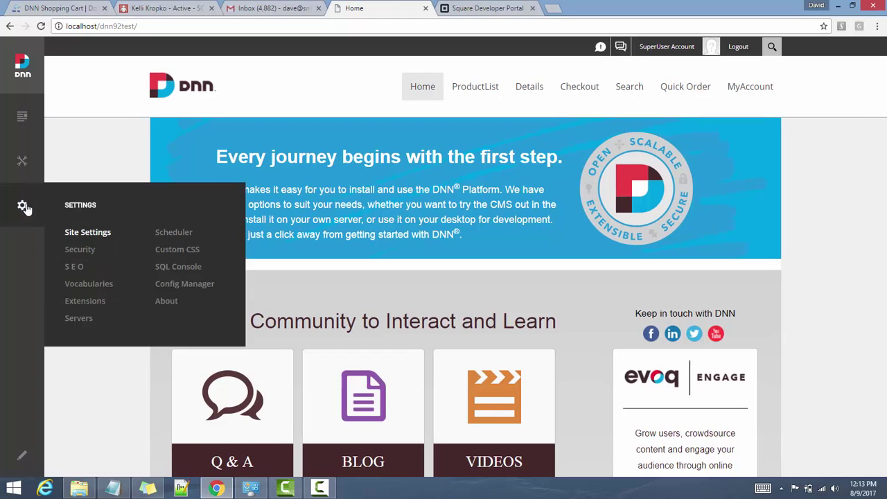
left_click(85, 302)
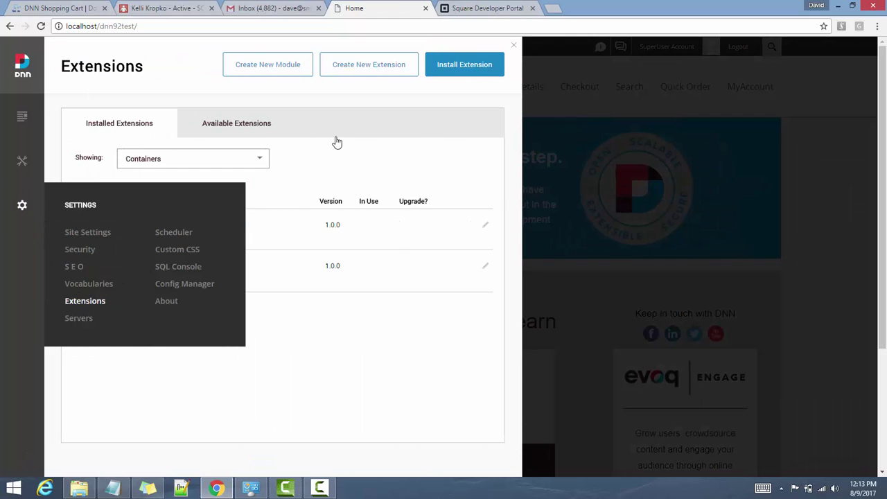
left_click(469, 64)
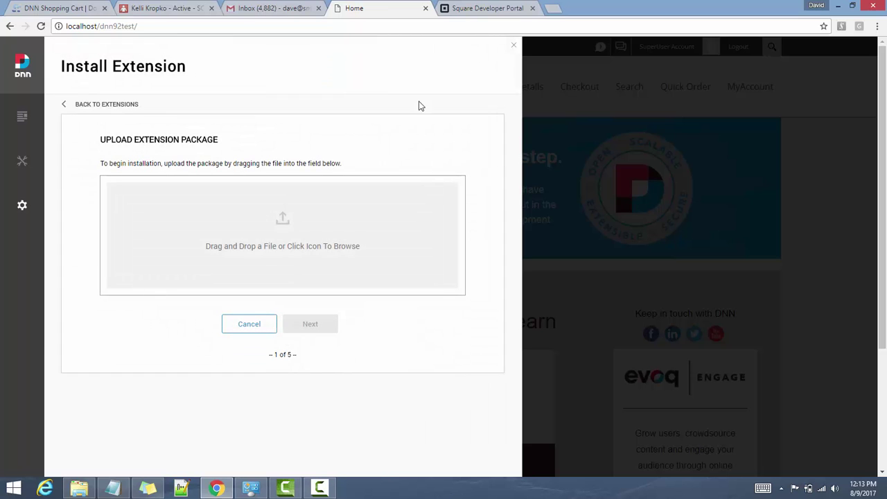
mouse_move(78, 489)
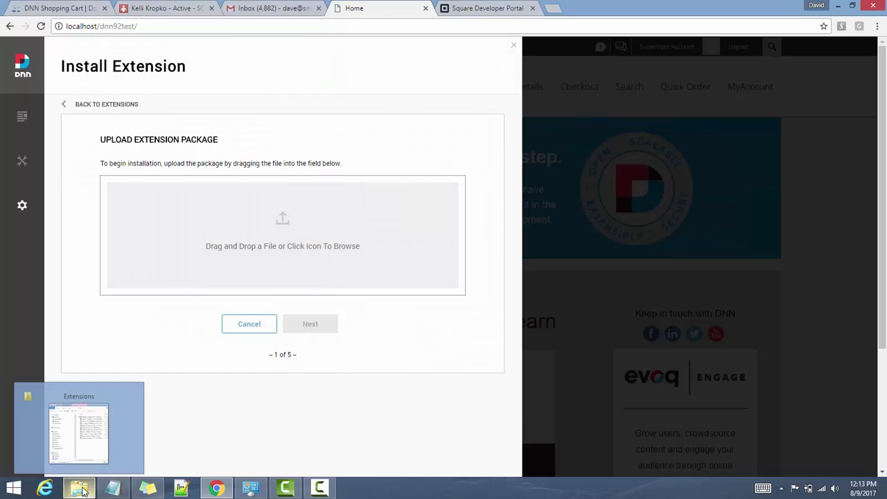
left_click(87, 426)
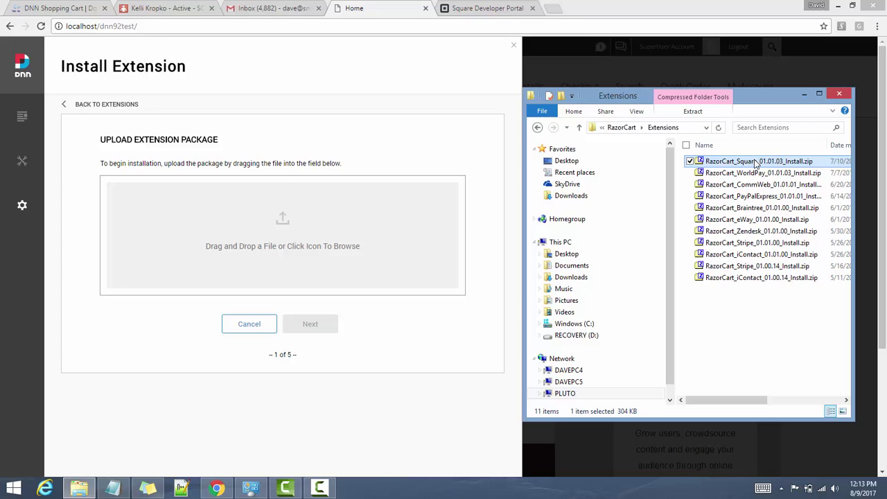
left_click_drag(757, 160, 321, 252)
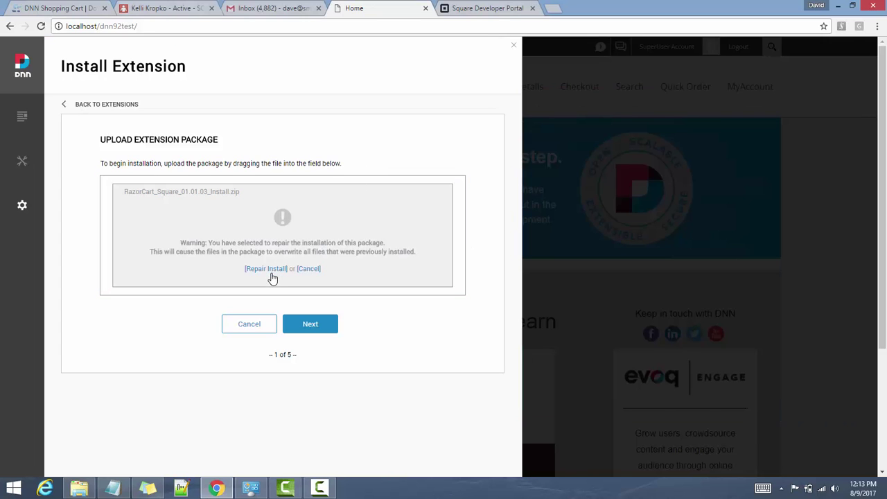
Repair the existing install, accept the license and finish installing the package
left_click(270, 271)
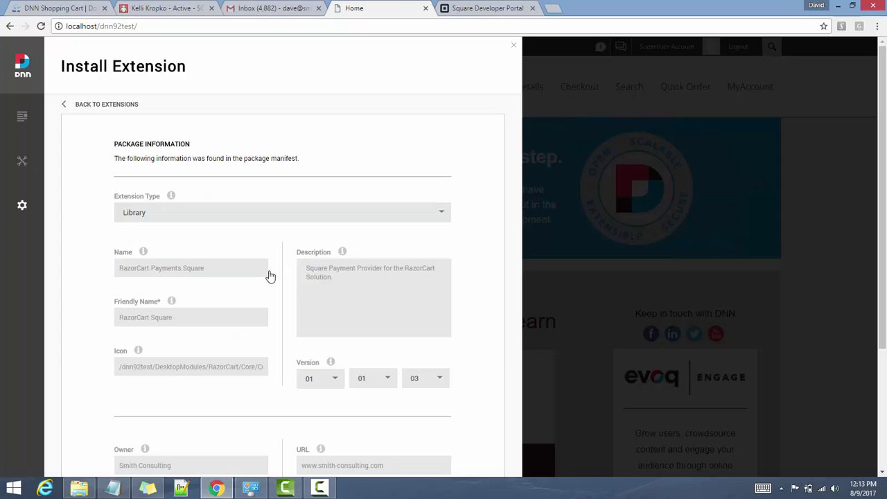
scroll(312, 284, "down", 3)
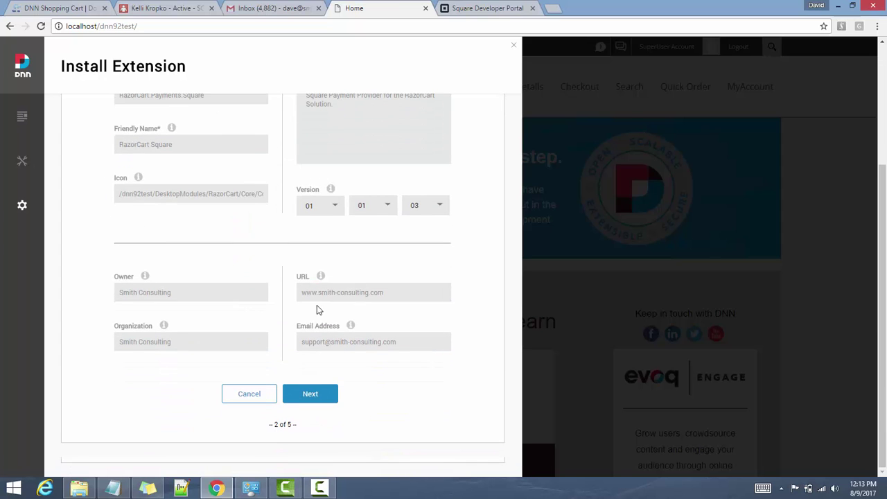
left_click(320, 394)
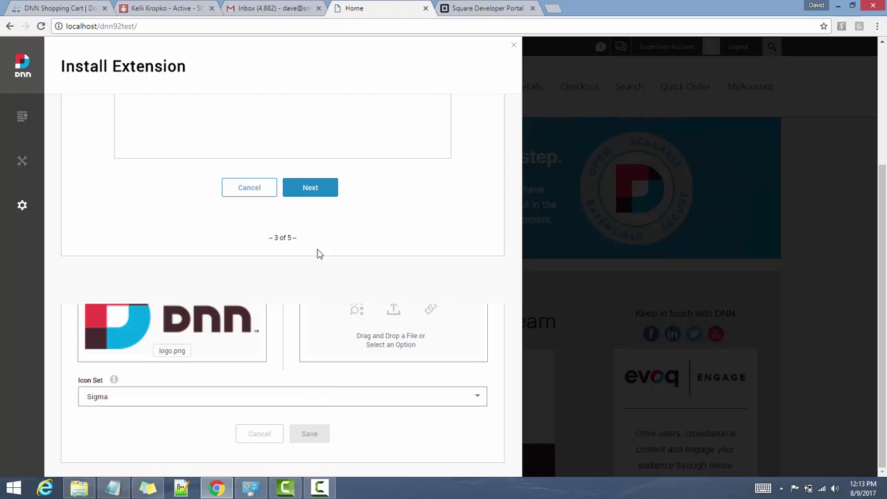
left_click(312, 187)
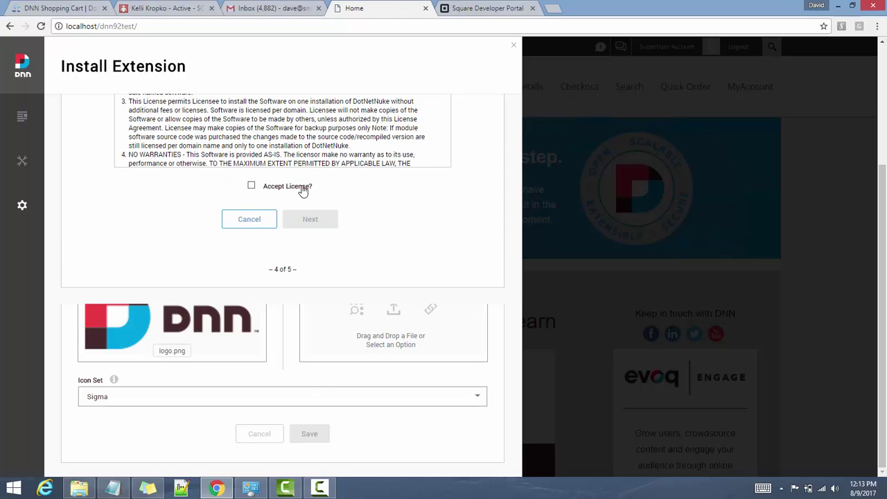
left_click(303, 189)
left_click(310, 220)
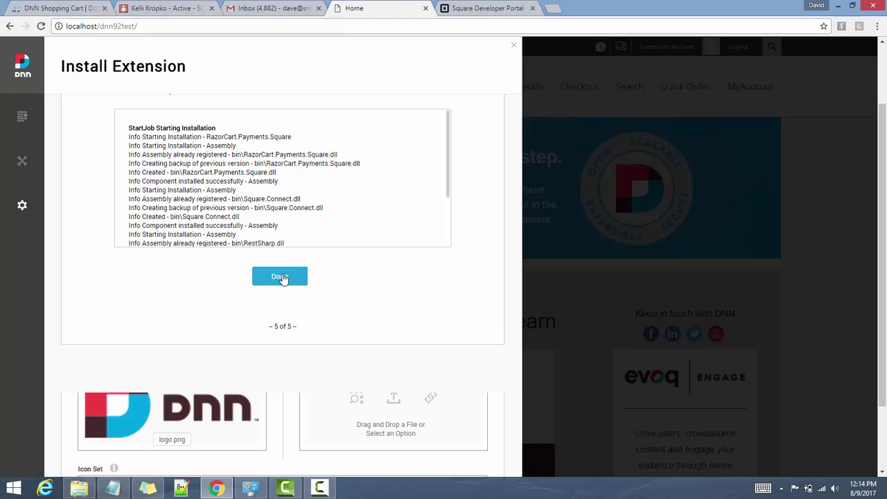
left_click(280, 277)
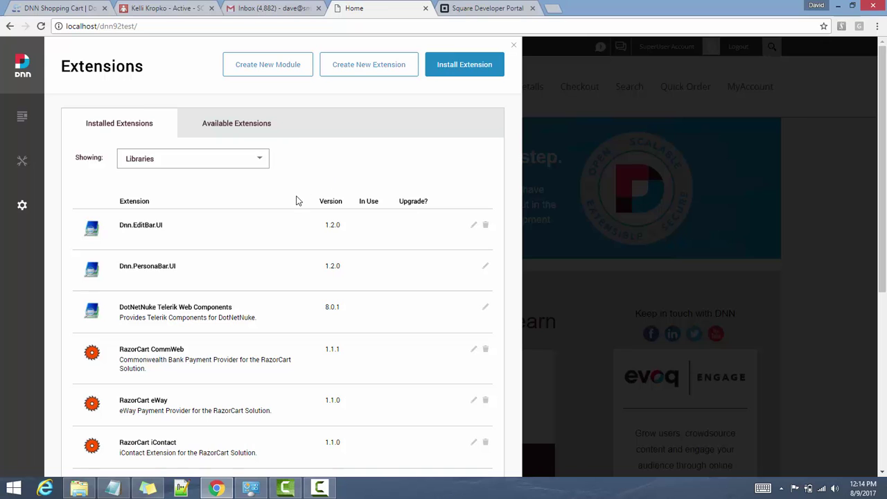
Confirm RazorCart Square version 1.1.3 in the Libraries list, then close the Extensions panel
scroll(295, 200, "down", 3)
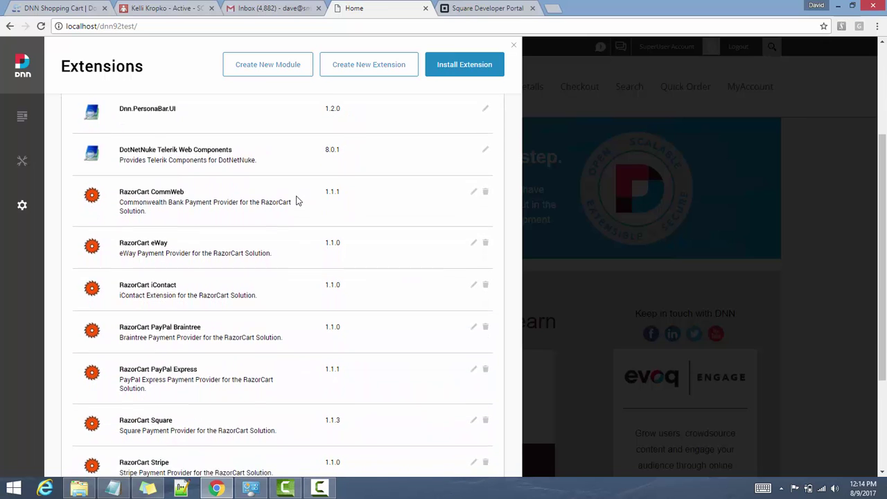
scroll(296, 200, "down", 1)
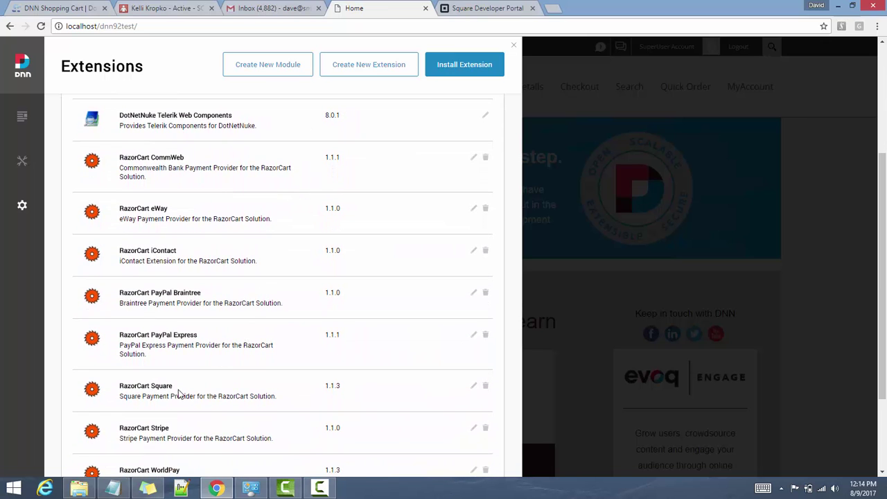
left_click_drag(172, 386, 147, 387)
left_click(219, 385)
left_click(514, 48)
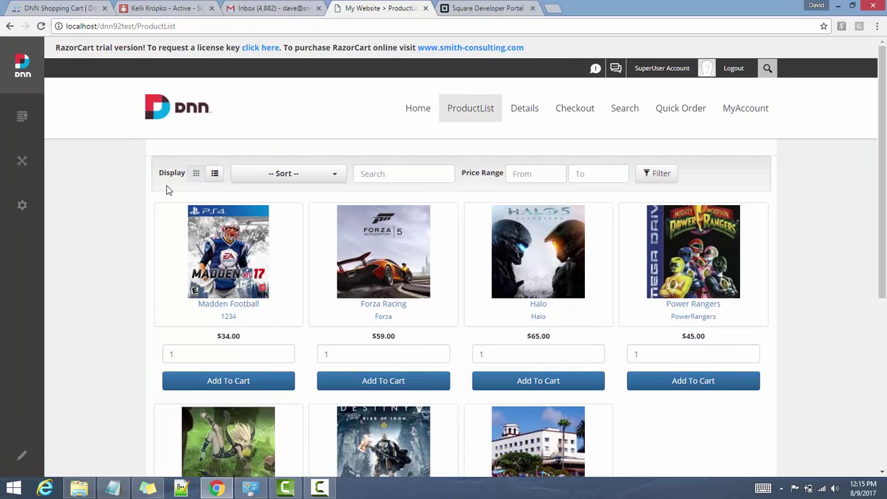
Open the RazorCart Admin Console at Store Setup > Payment Setup
left_click(21, 162)
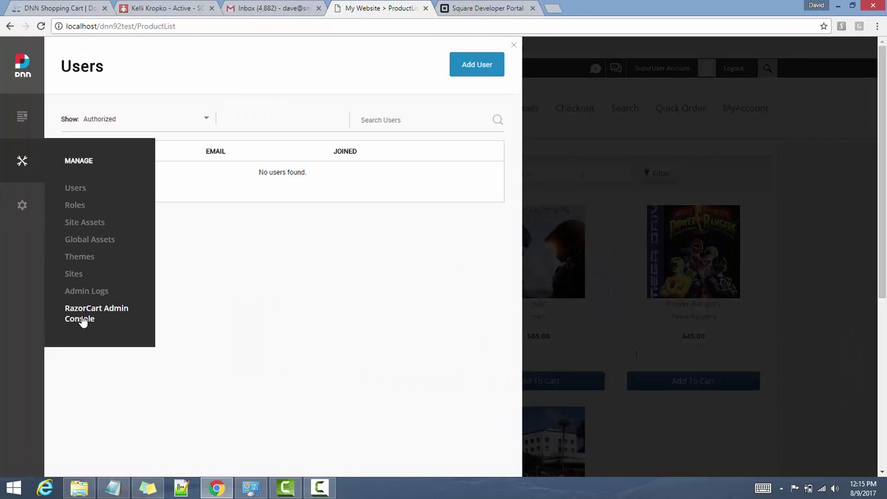
left_click(83, 321)
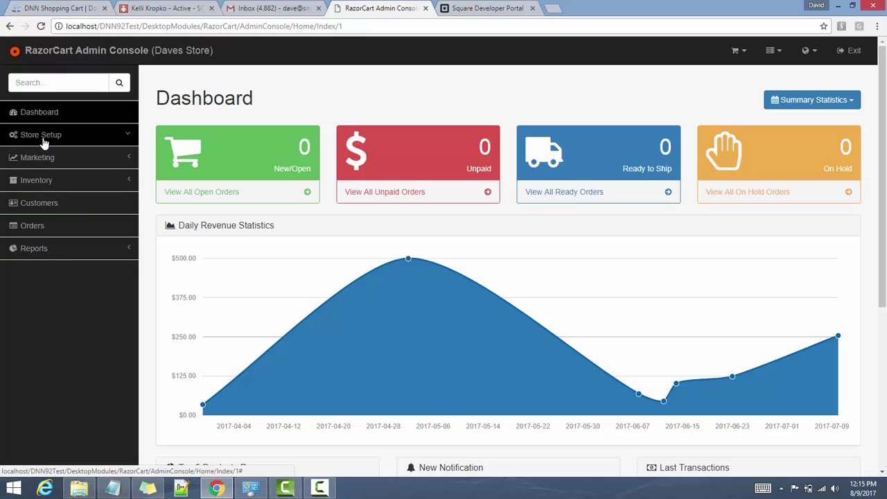
left_click(43, 138)
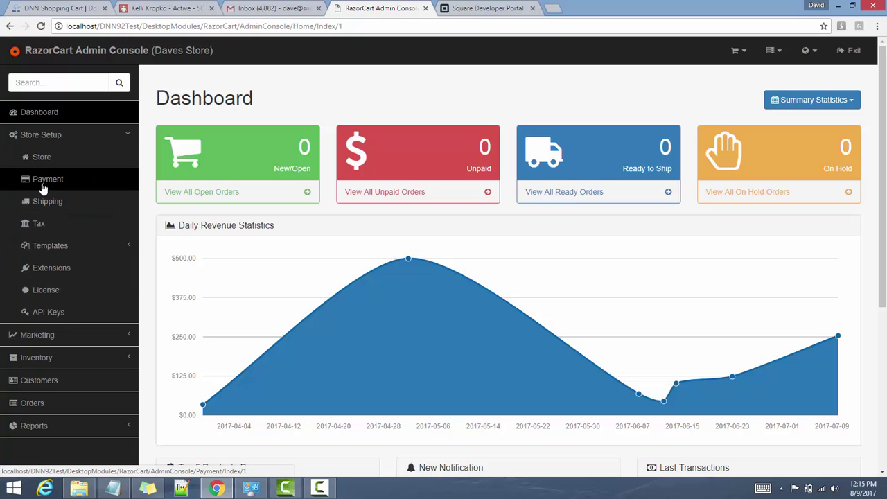
left_click(43, 187)
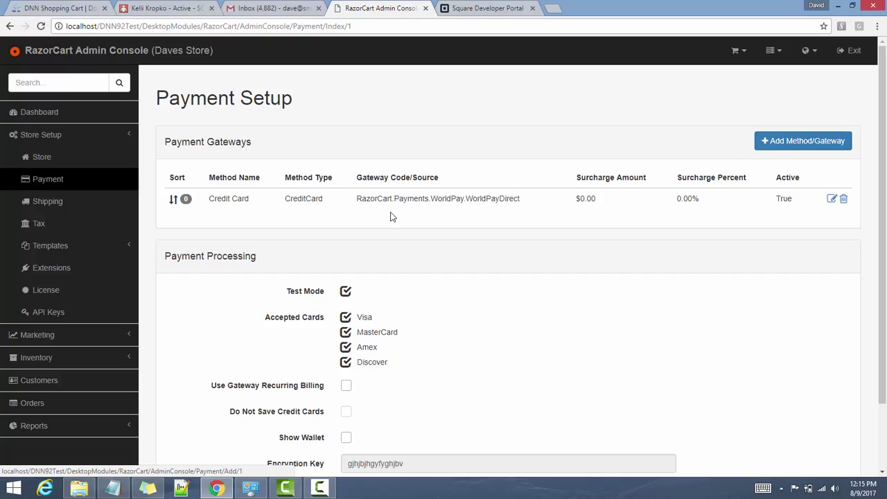
Open the Credit Card payment method (type CreditCard) for editing
left_click_drag(251, 199, 208, 205)
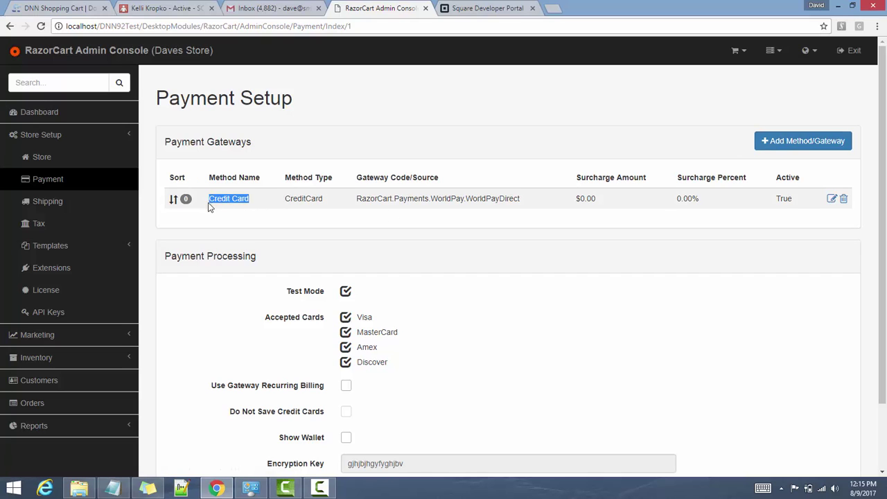
left_click_drag(324, 199, 289, 198)
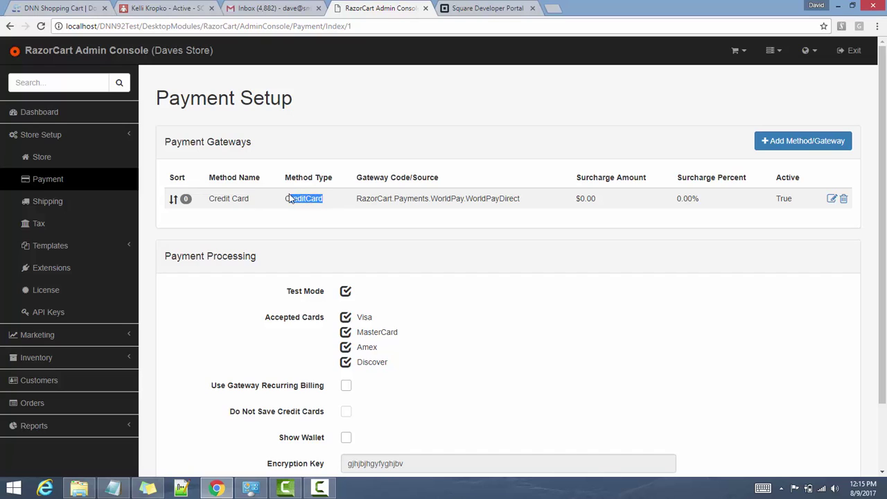
left_click(433, 165)
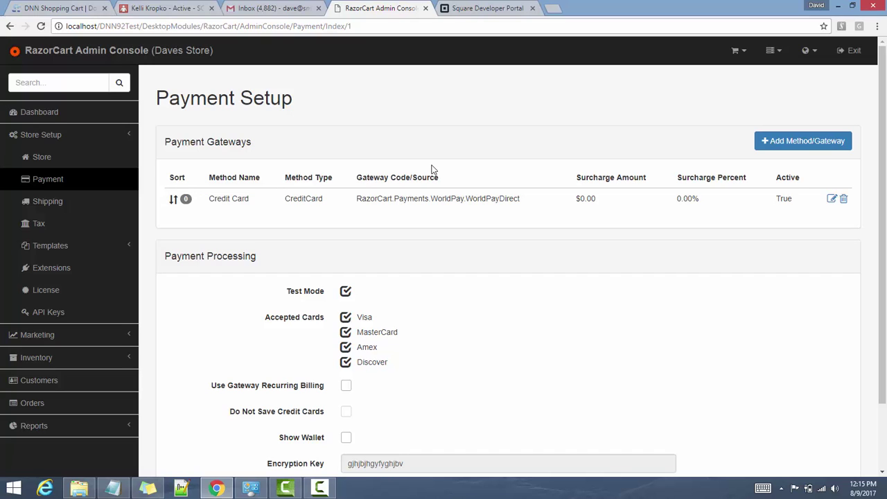
left_click(832, 199)
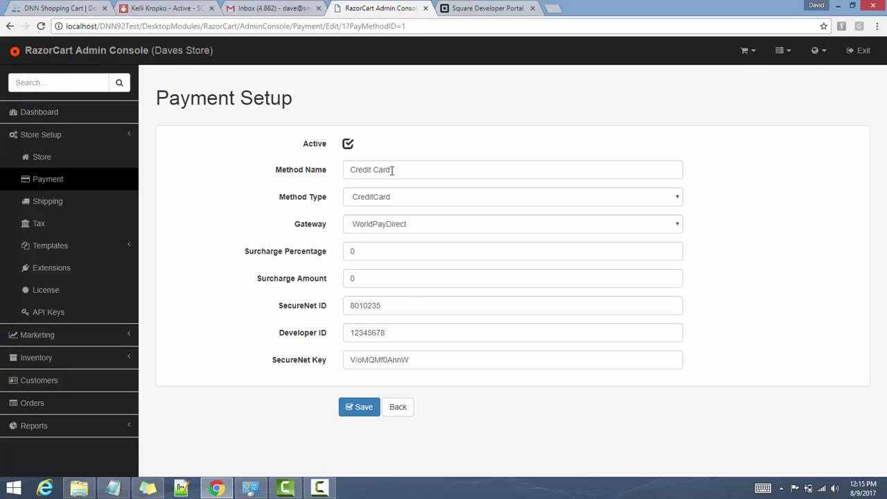
Set the Credit Card method's gateway to SquareHosted and check the surcharge values
left_click_drag(391, 171, 323, 171)
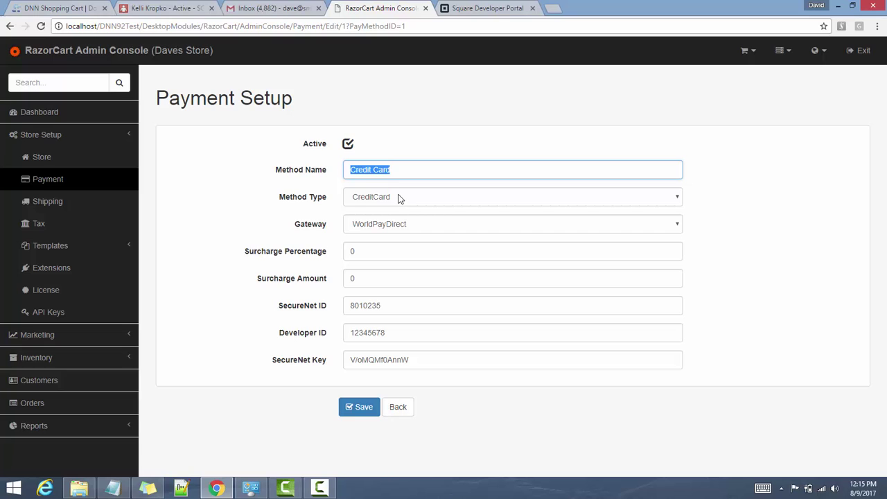
left_click(444, 222)
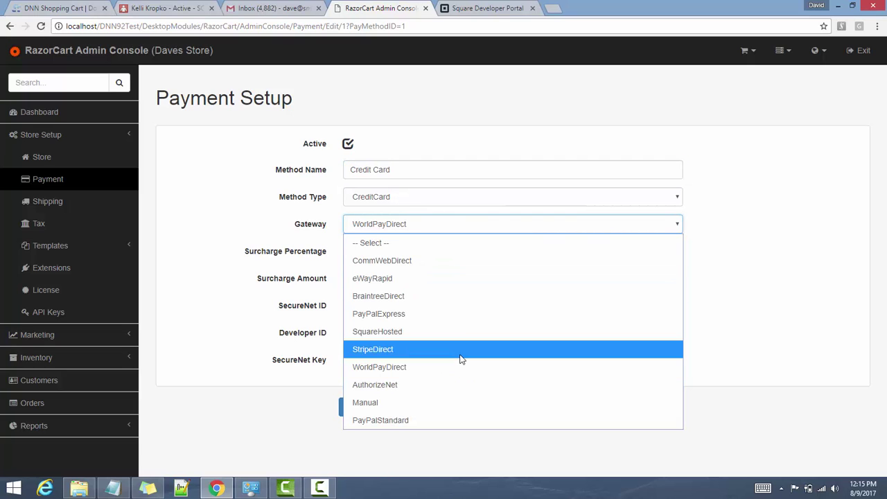
left_click(431, 334)
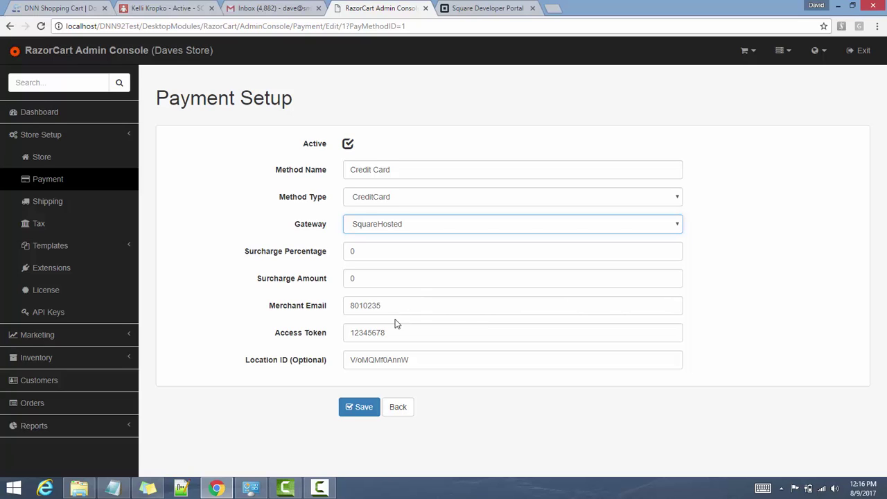
double_click(358, 253)
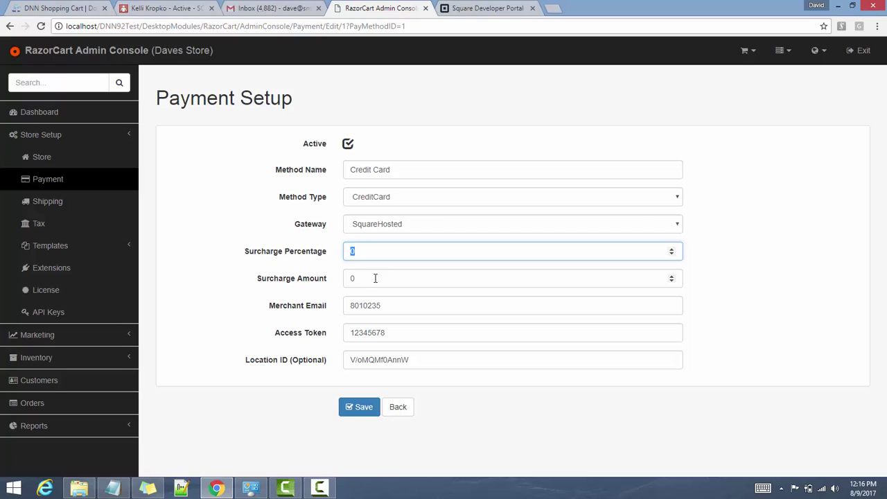
left_click(375, 277)
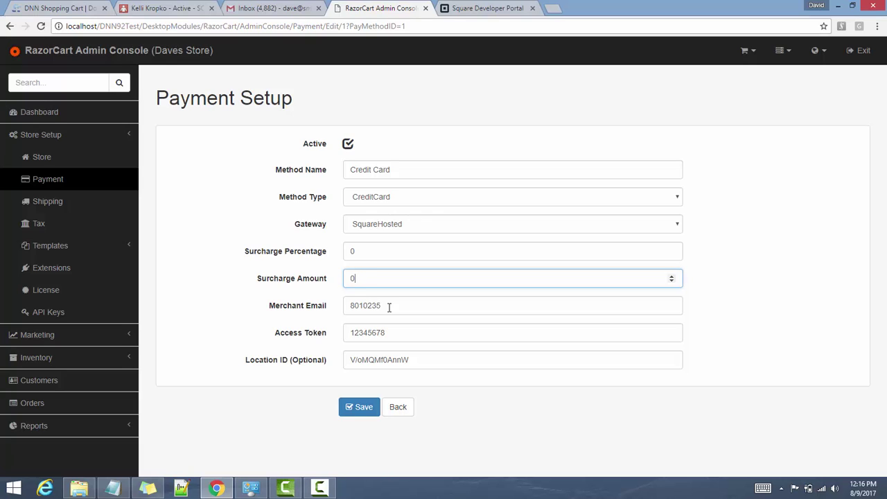
Replace the Merchant Email value with the merchant's e-mail address and move to Access Token
left_click_drag(388, 306, 352, 305)
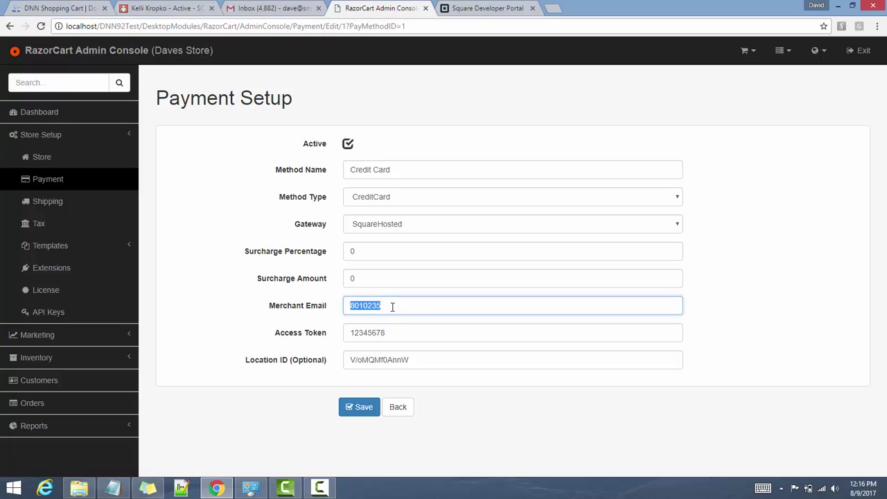
left_click(393, 333)
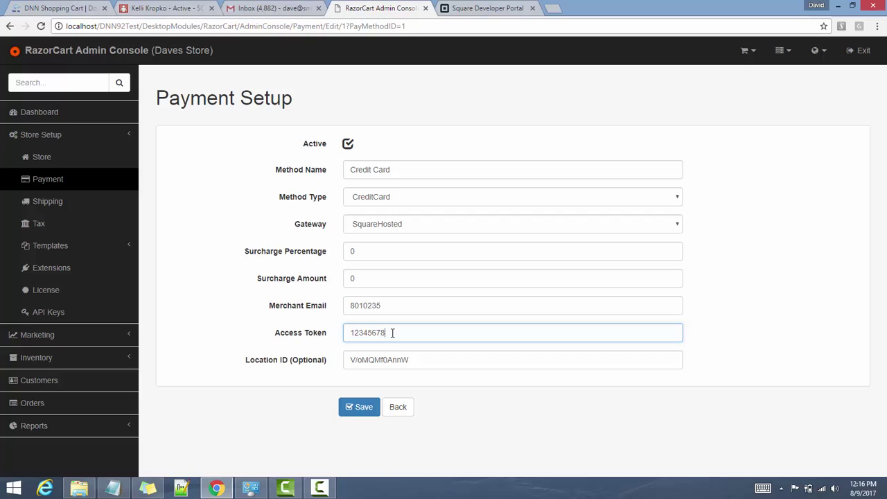
double_click(386, 305)
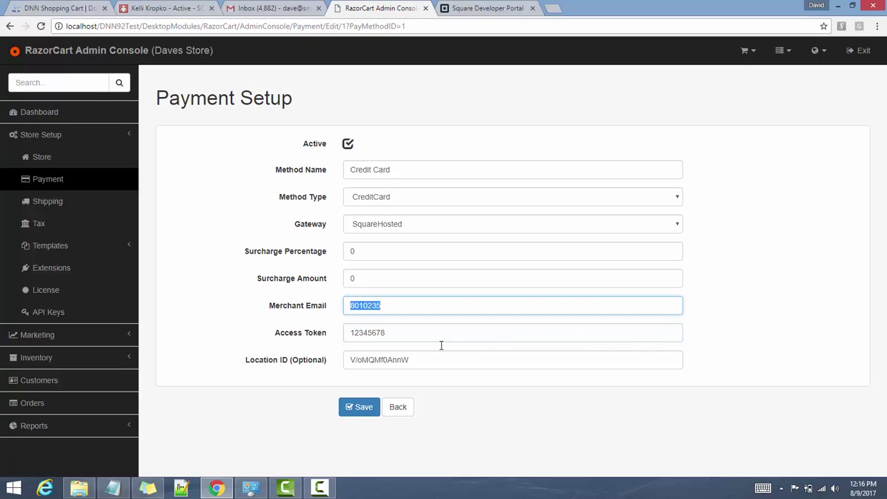
type("a")
key("Tab")
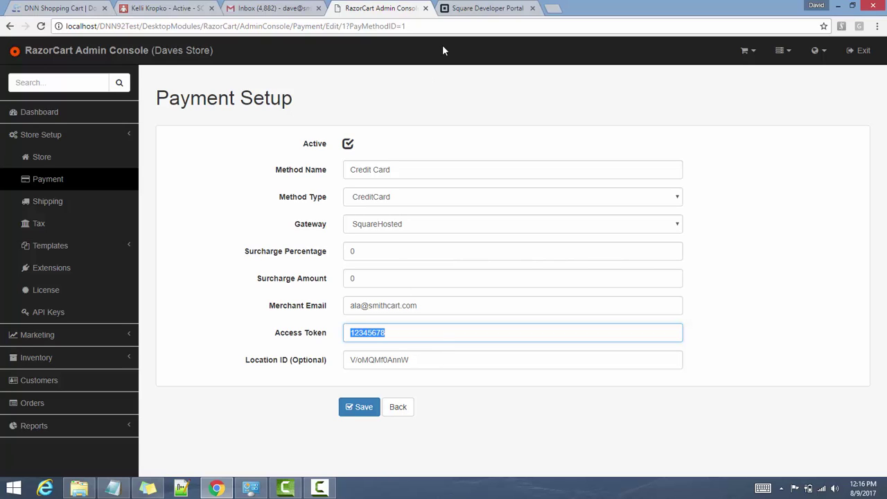
Select the Smith-Consulting application's Sandbox Access Token in the Square Developer Portal
left_click(474, 7)
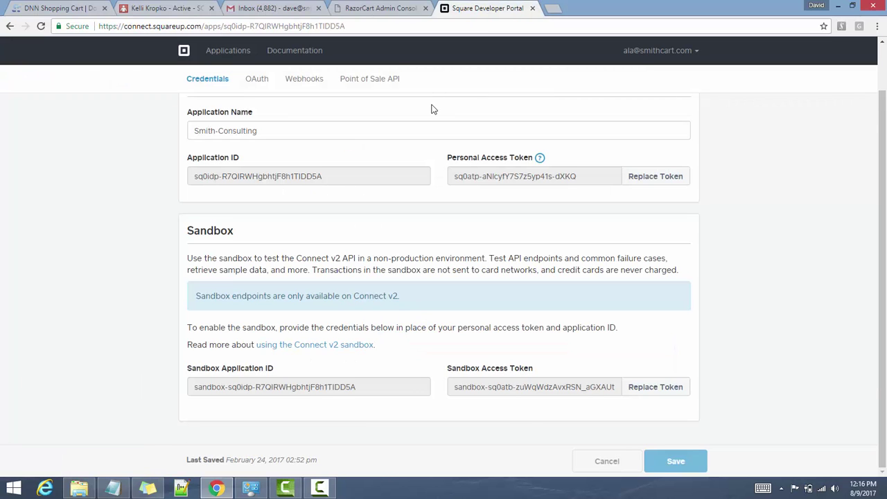
scroll(431, 109, "up", 2)
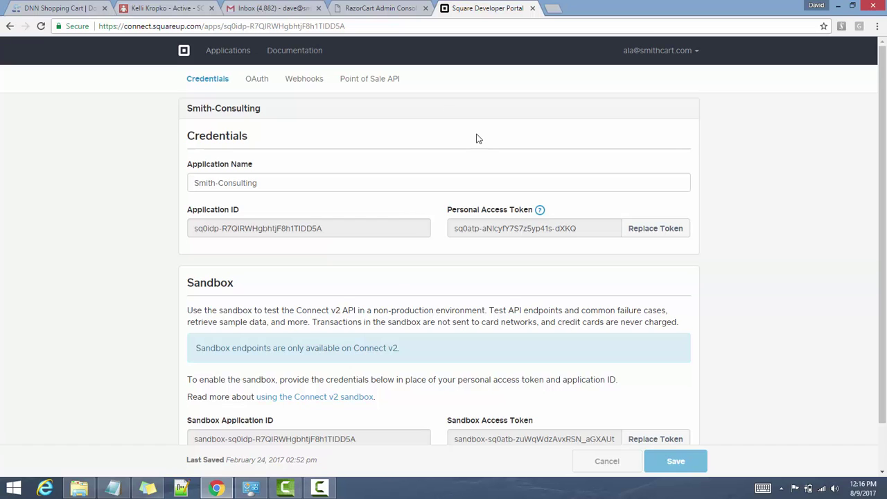
scroll(476, 138, "down", 1)
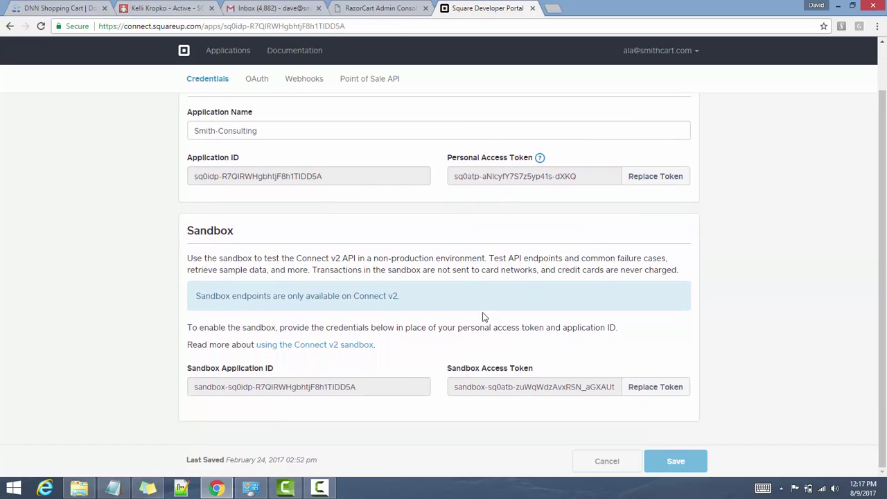
triple_click(485, 386)
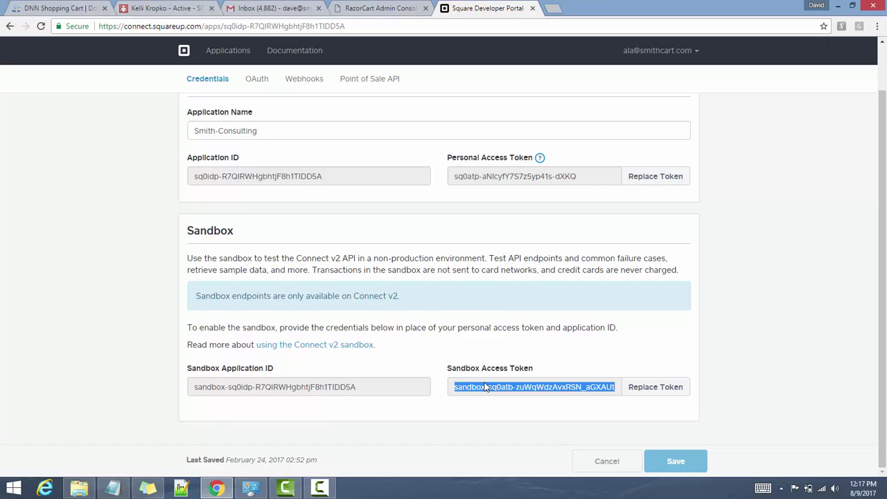
Paste the sandbox token into Access Token, clear Location ID and save the method
left_click(354, 10)
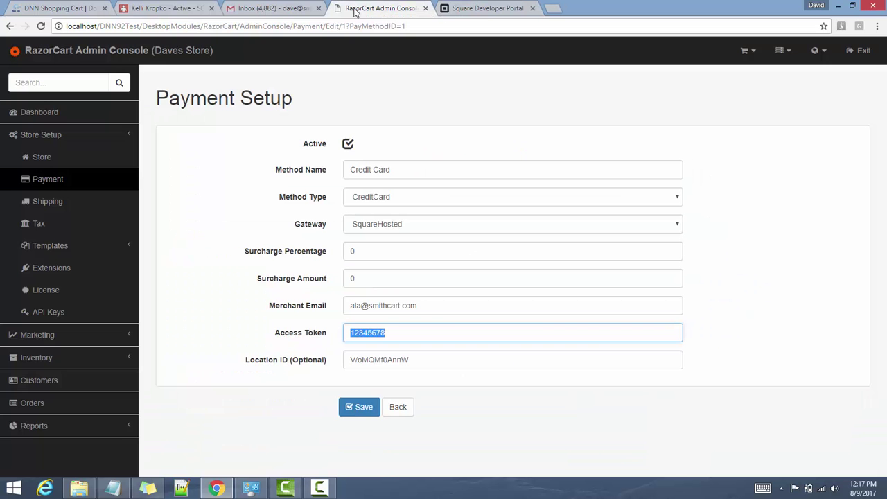
key("ctrl+v")
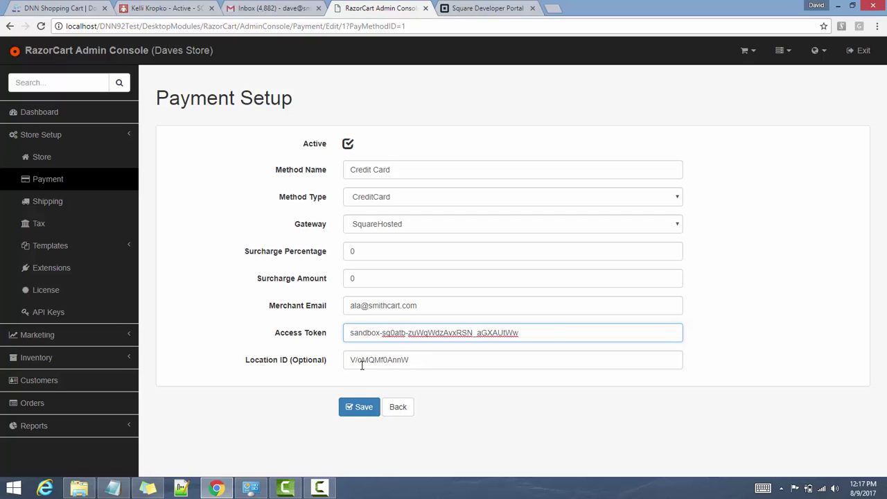
left_click(414, 362)
left_click_drag(414, 362, 344, 363)
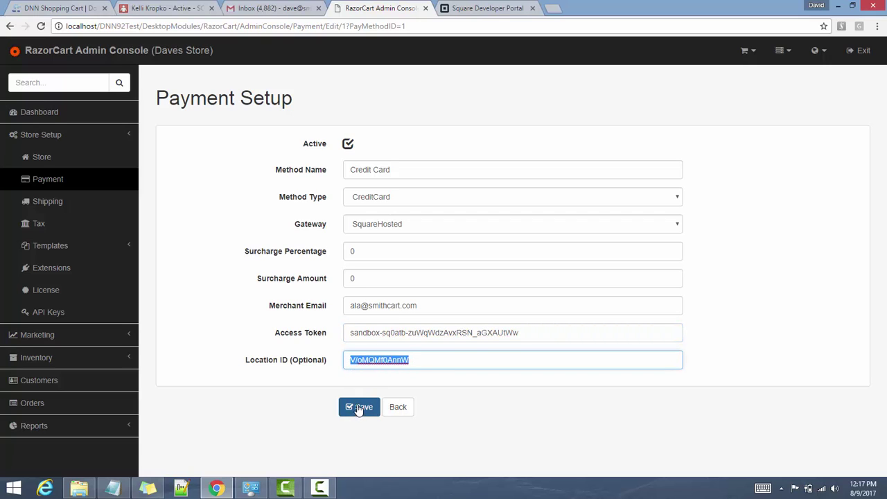
key("BackSpace")
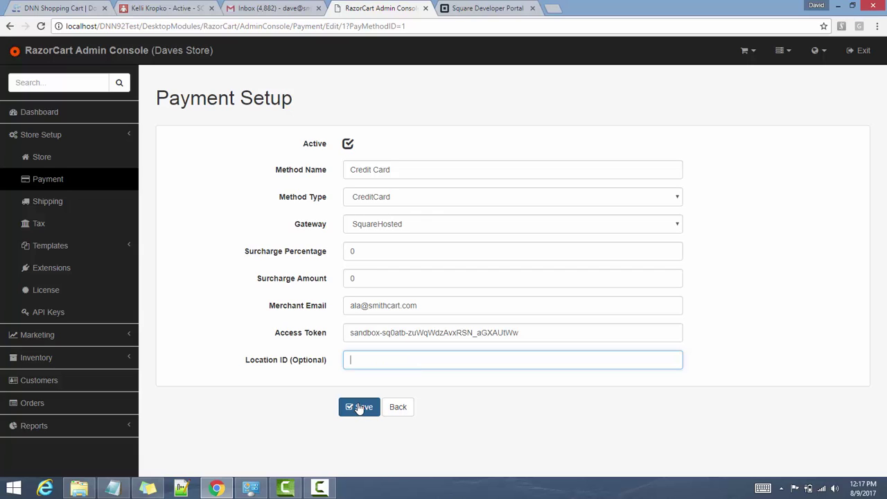
left_click(359, 408)
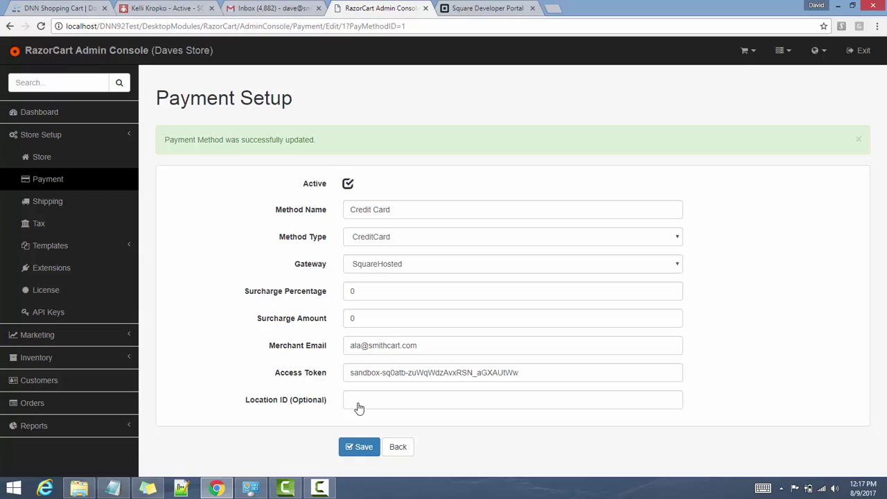
Return to the gateways list, then clear the cache and restart the application
left_click(397, 446)
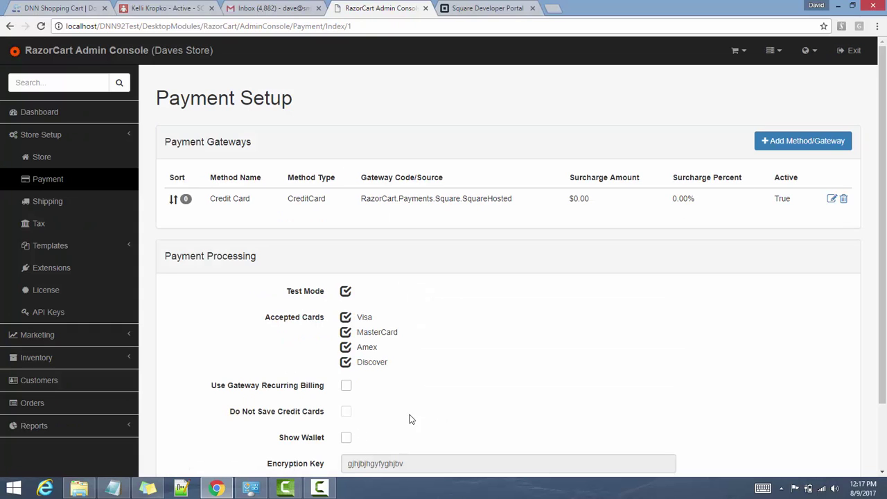
left_click(781, 49)
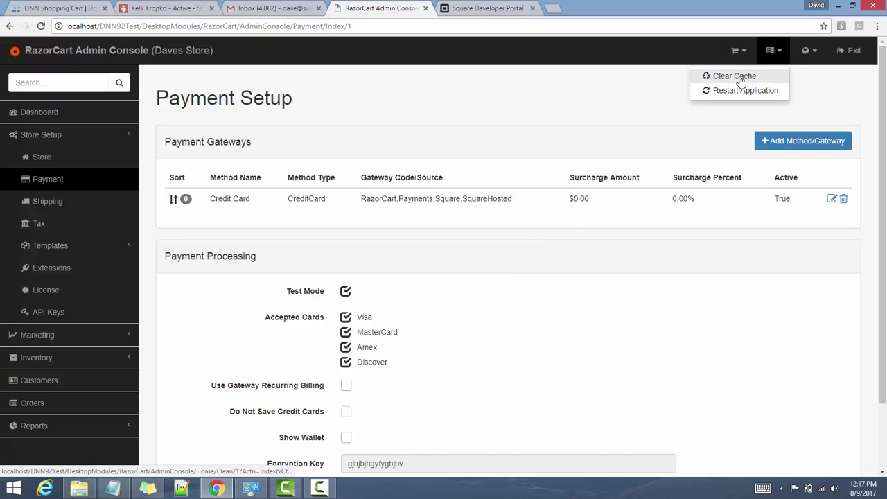
left_click(738, 75)
left_click(776, 55)
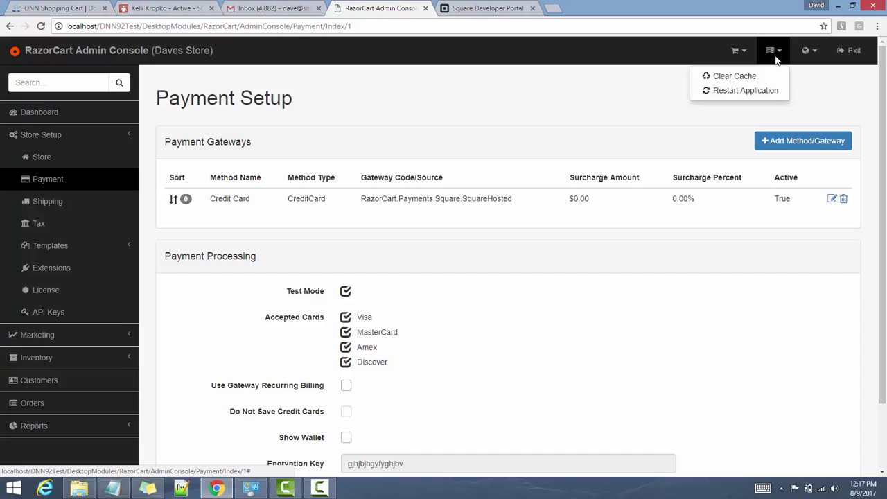
left_click(758, 90)
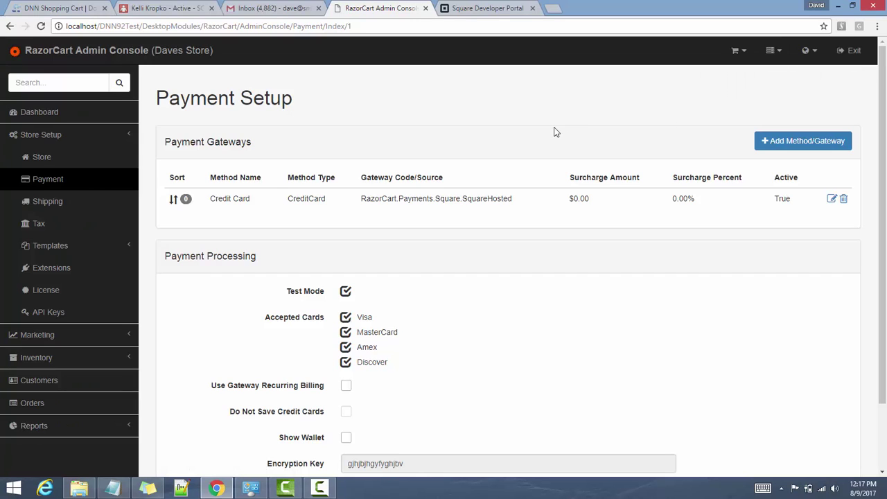
Add the Halo product to the cart from the store's product list
left_click(847, 58)
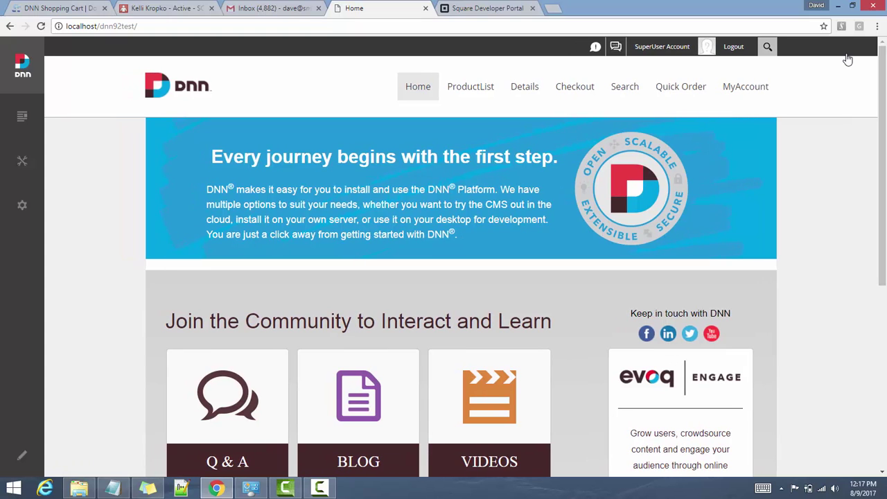
left_click(479, 90)
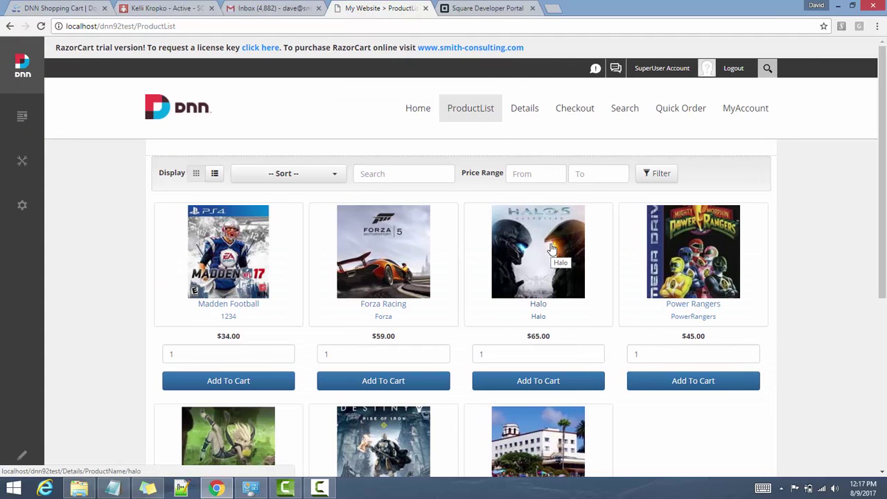
scroll(547, 277, "down", 1)
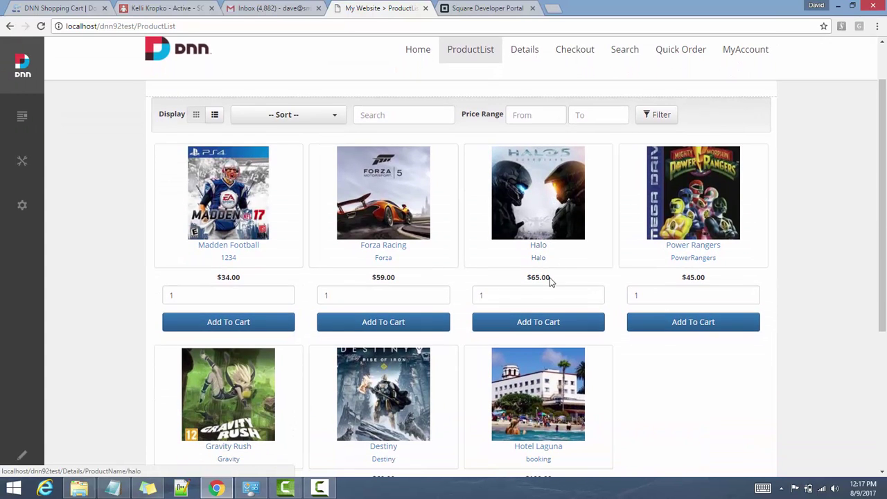
left_click(538, 329)
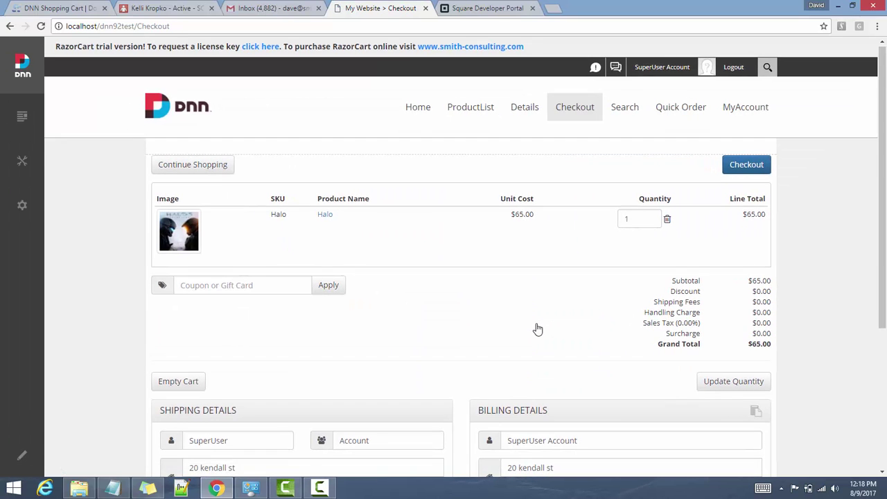
Review the $65.00 cart and the filled shipping and billing details on Checkout
scroll(538, 330, "down", 3)
scroll(537, 329, "down", 1)
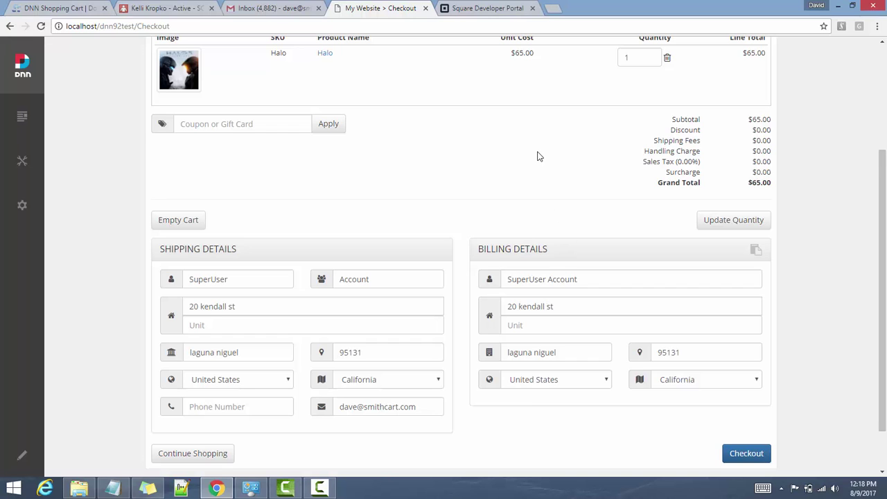
scroll(537, 157, "up", 1)
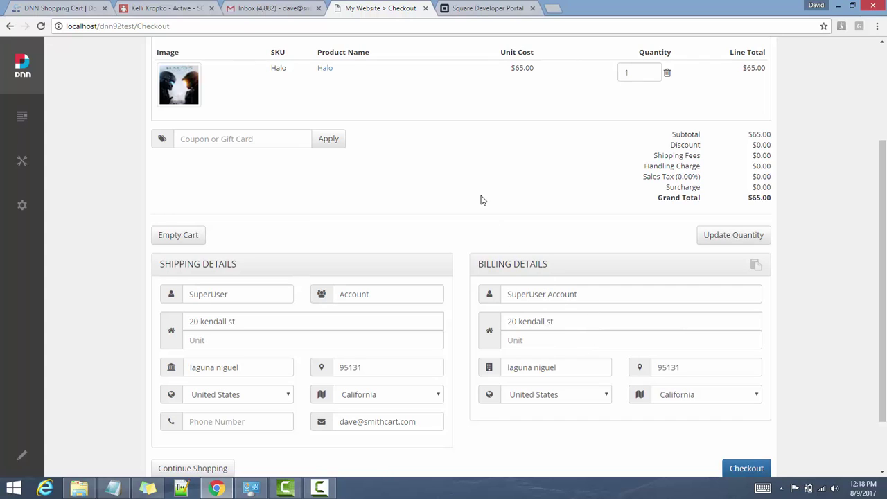
scroll(525, 185, "up", 1)
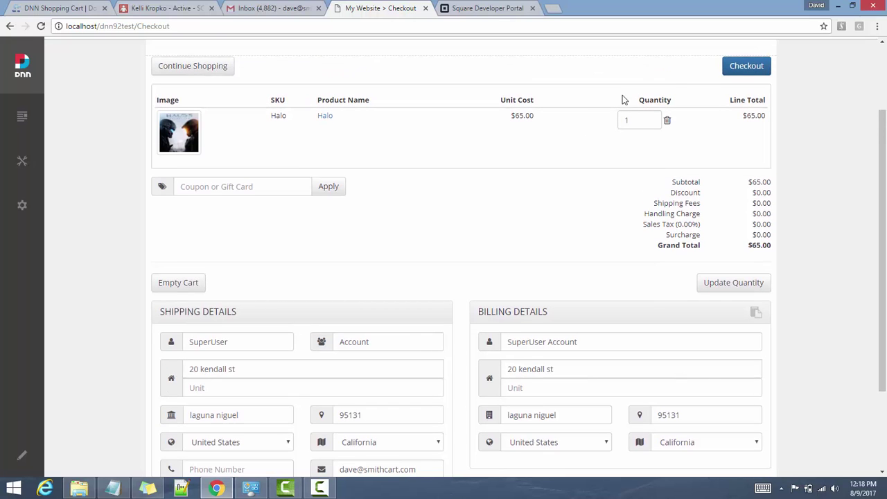
Proceed to order review and place the Halo order, which fails with the USD-versus-AUD error
left_click(745, 71)
left_click(745, 72)
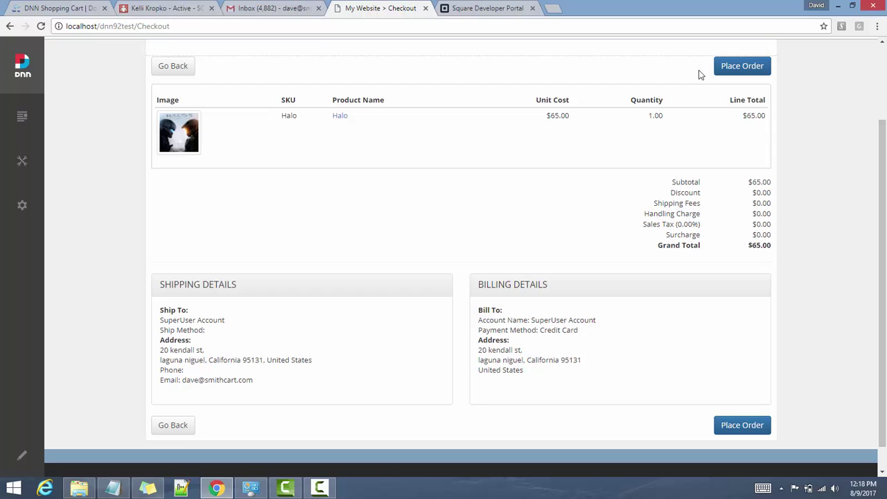
scroll(647, 90, "up", 1)
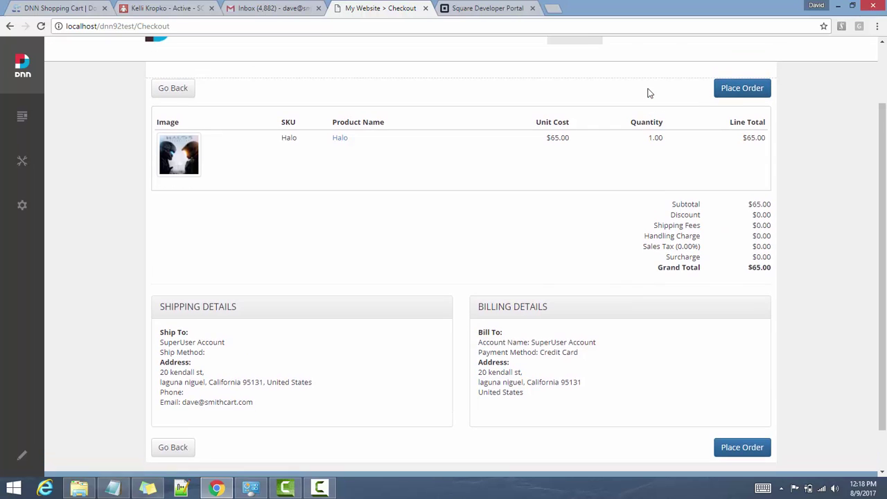
left_click(734, 101)
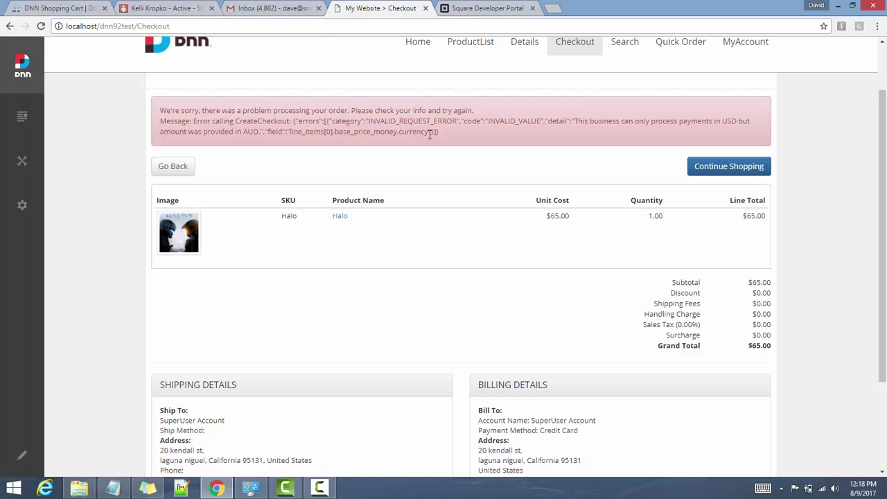
scroll(429, 135, "up", 1)
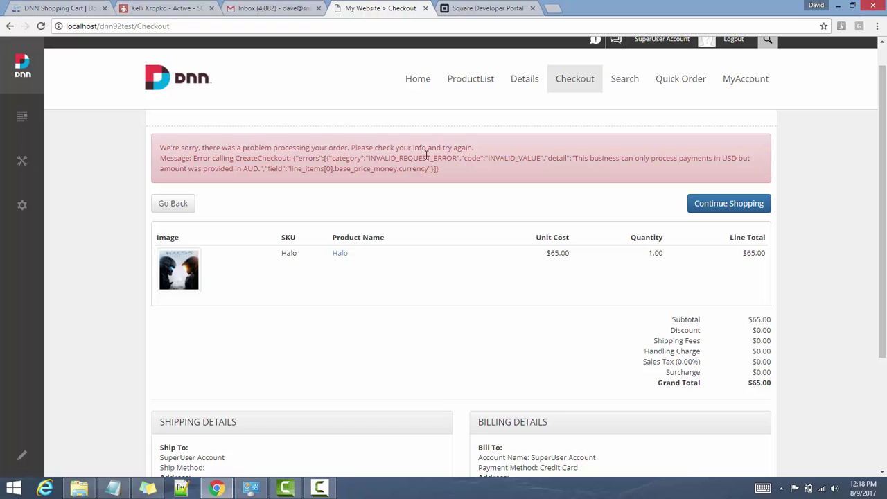
left_click_drag(585, 158, 753, 170)
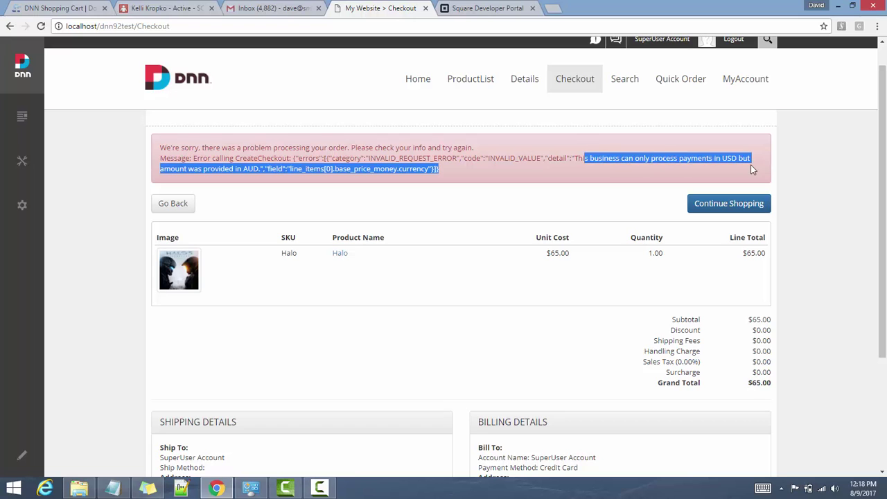
left_click(725, 170)
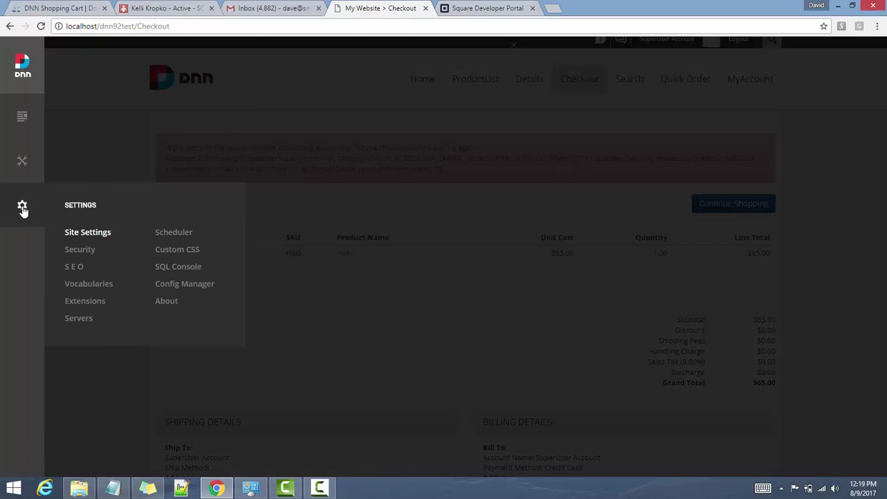
Open the RazorCart Admin Console dashboard for Daves Store and expand Store Setup
left_click(22, 208)
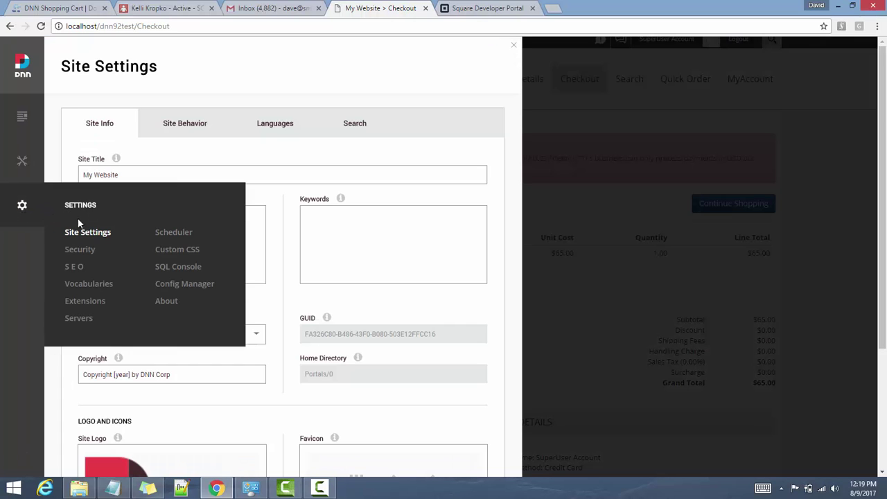
left_click(26, 164)
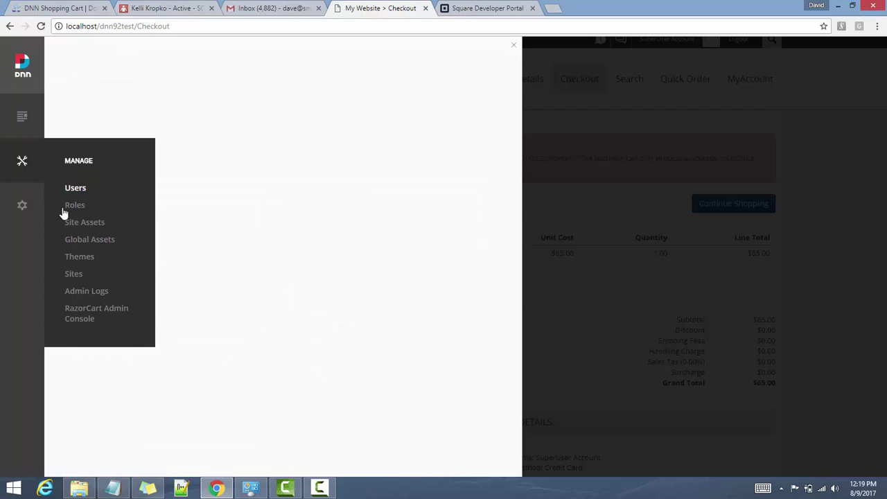
left_click(92, 313)
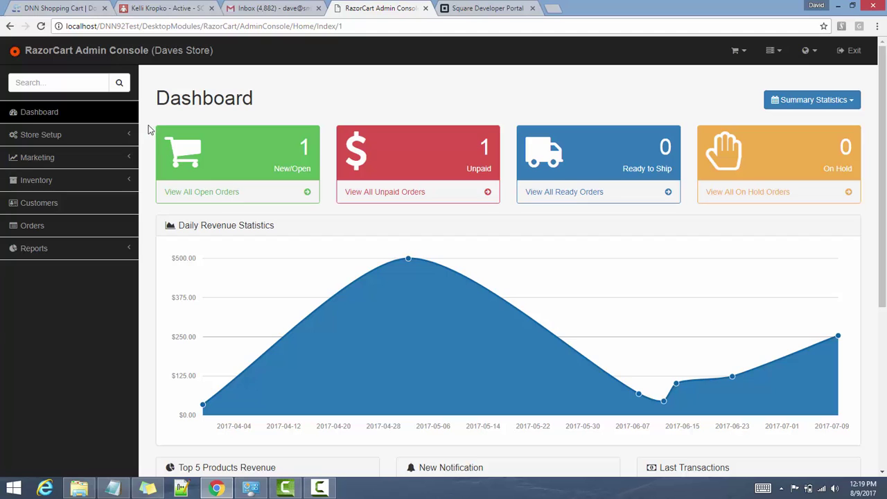
left_click(41, 137)
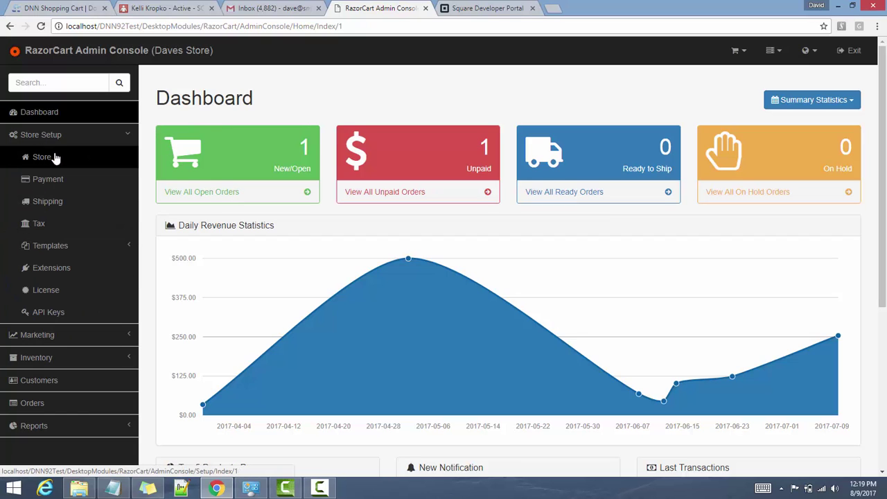
Change the store currency from Australia - $ to United States - $ and save the store setup
left_click(56, 157)
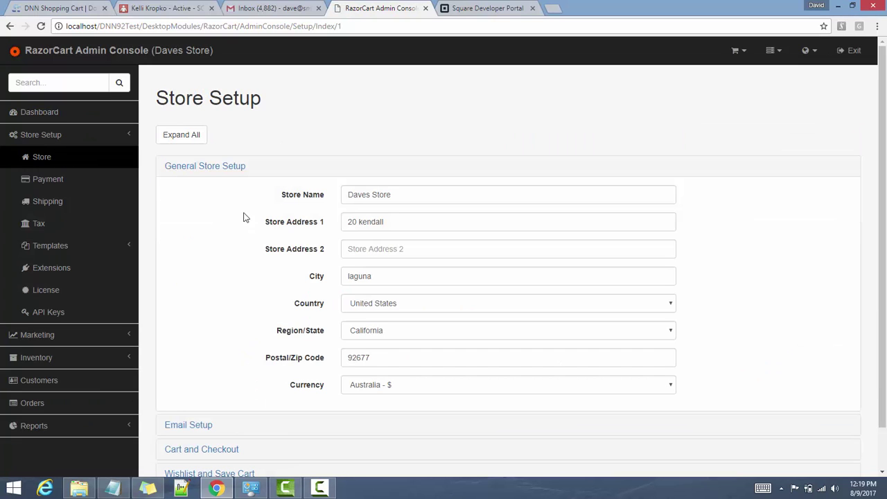
scroll(234, 207, "down", 1)
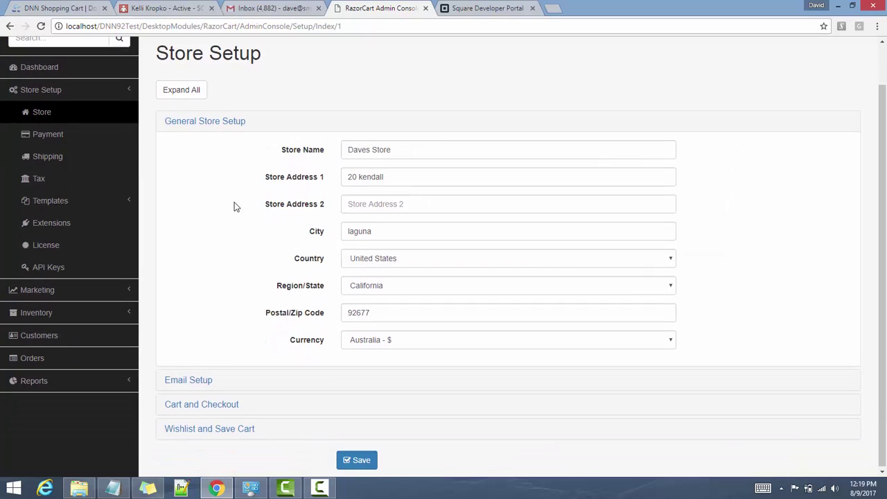
left_click(386, 340)
scroll(499, 74, "down", 20)
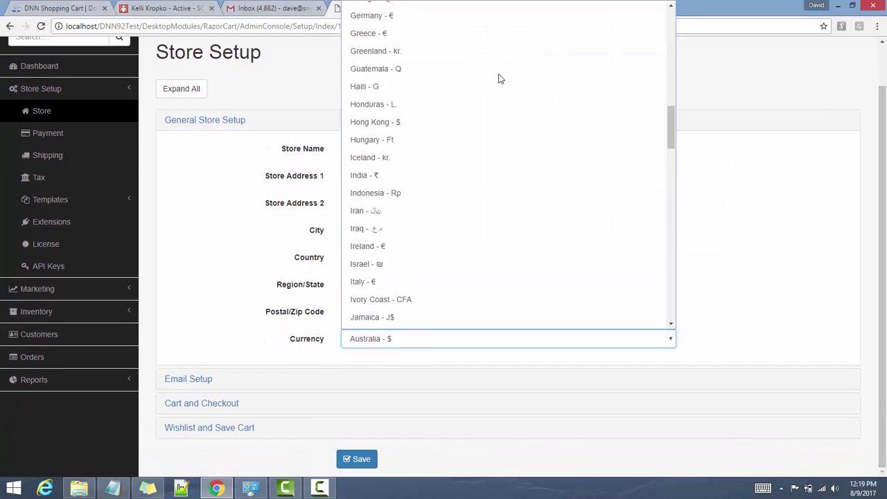
scroll(498, 73, "down", 4)
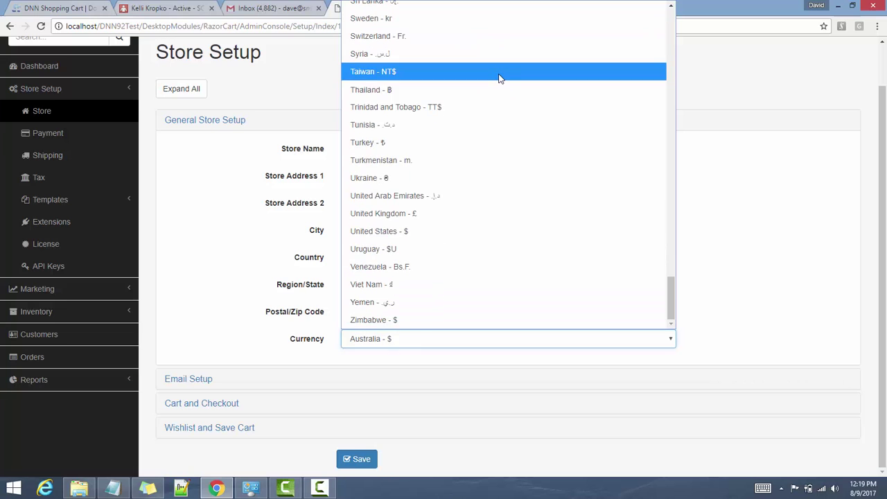
left_click(443, 232)
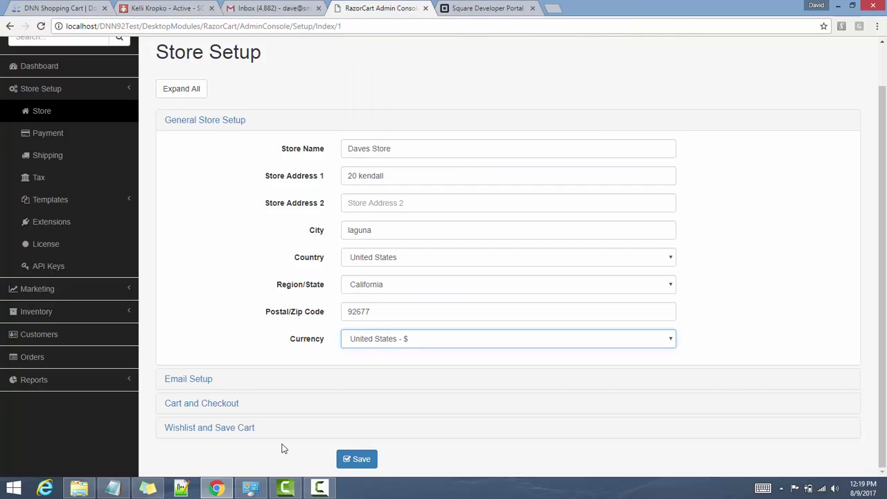
left_click(360, 460)
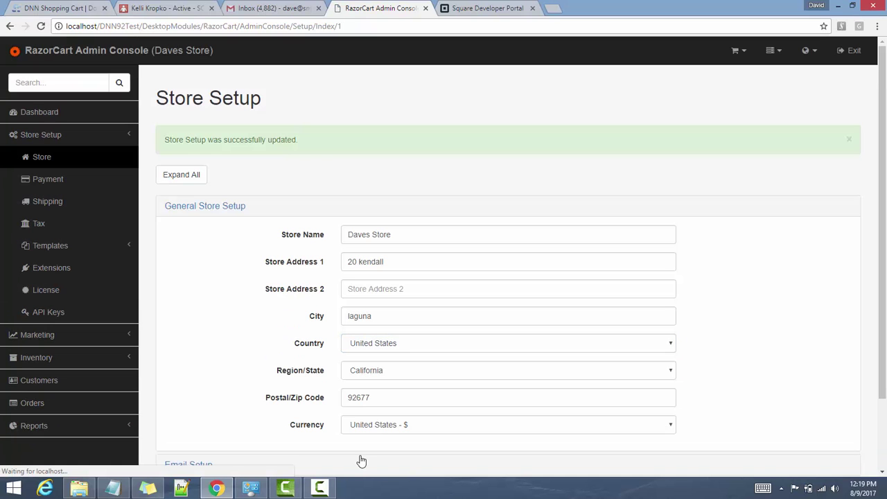
Leave the admin console and place the Halo order, opening Square sandbox Checkout for Order #14 at $65.00
left_click(854, 53)
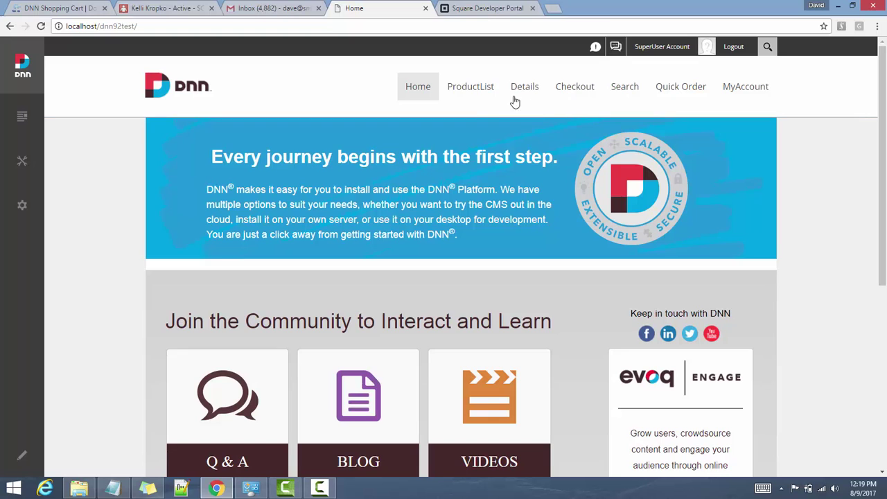
left_click(564, 95)
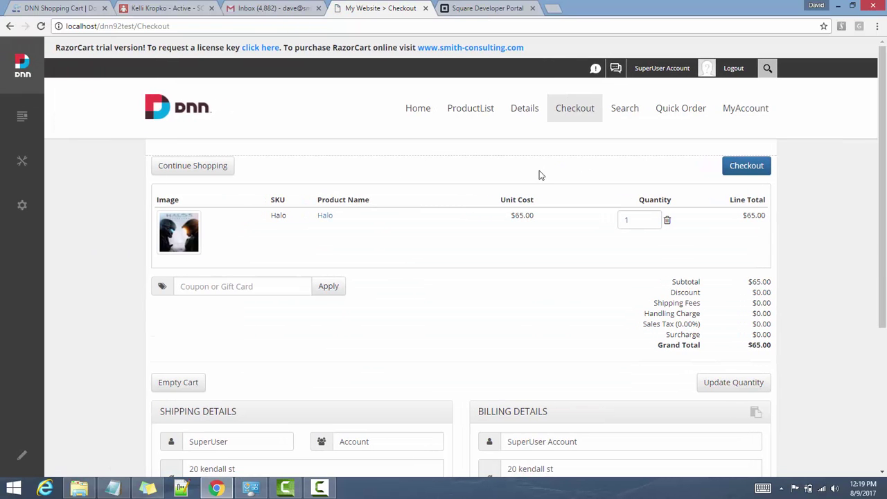
left_click(741, 164)
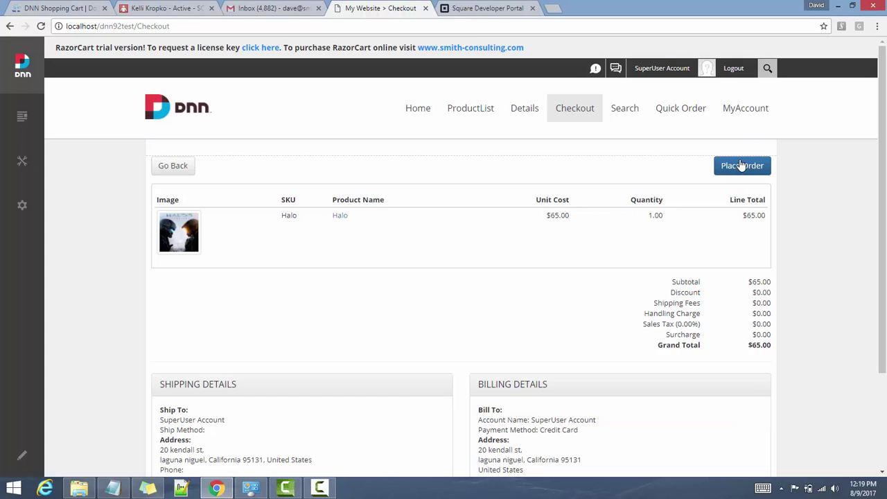
left_click(740, 165)
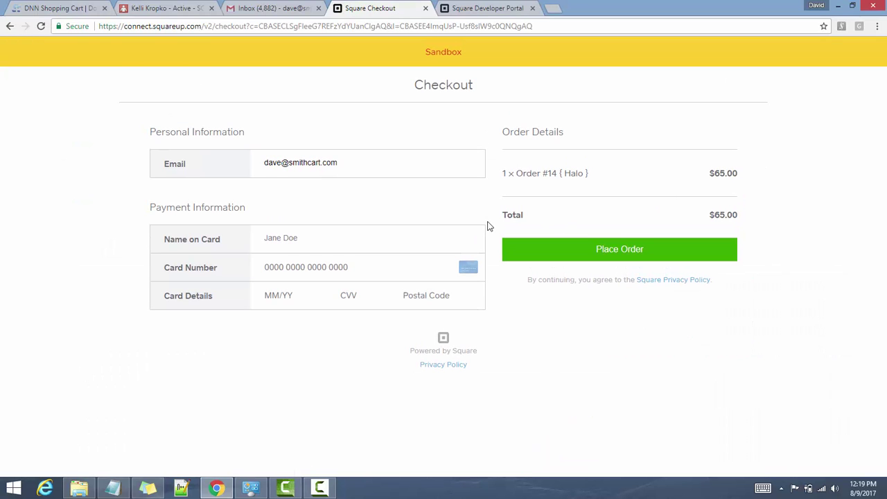
Enter the test card number, expiry 12/21, security code and postal code, then submit the payment
left_click(321, 266)
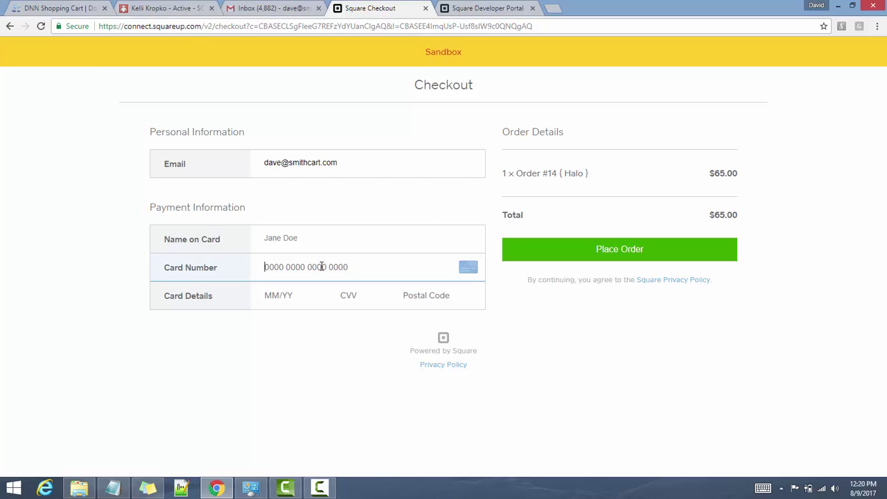
type("4012 88")
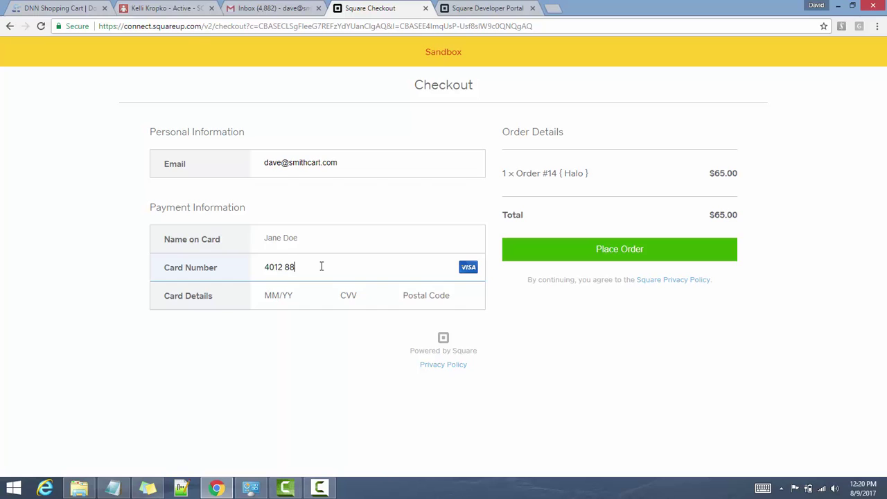
type("88 8888 1881")
key("Tab")
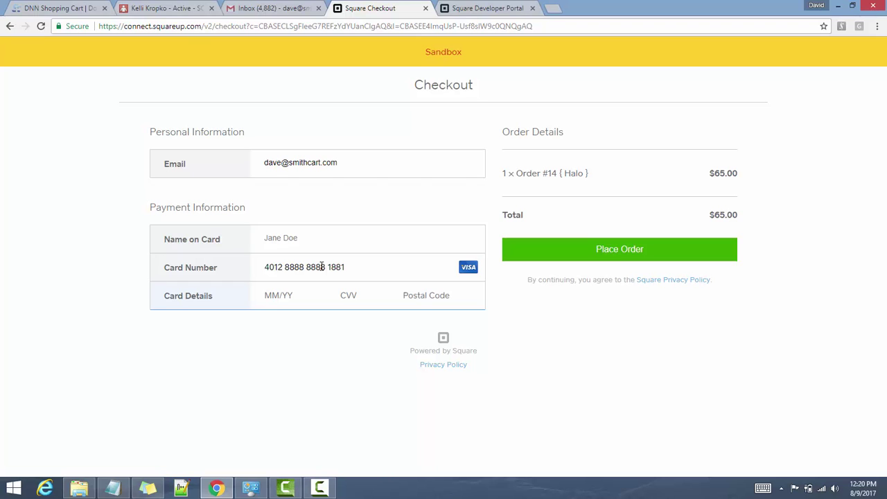
type("12/2")
type("1 123 ")
type("92677")
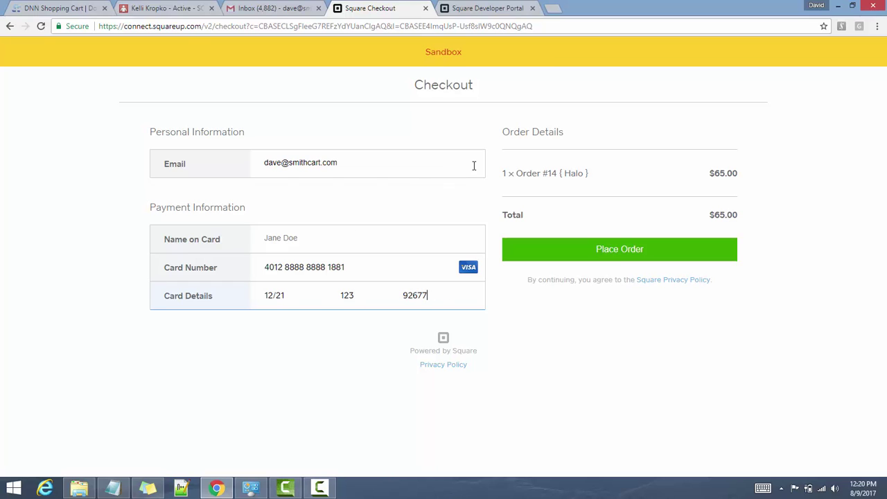
left_click(610, 248)
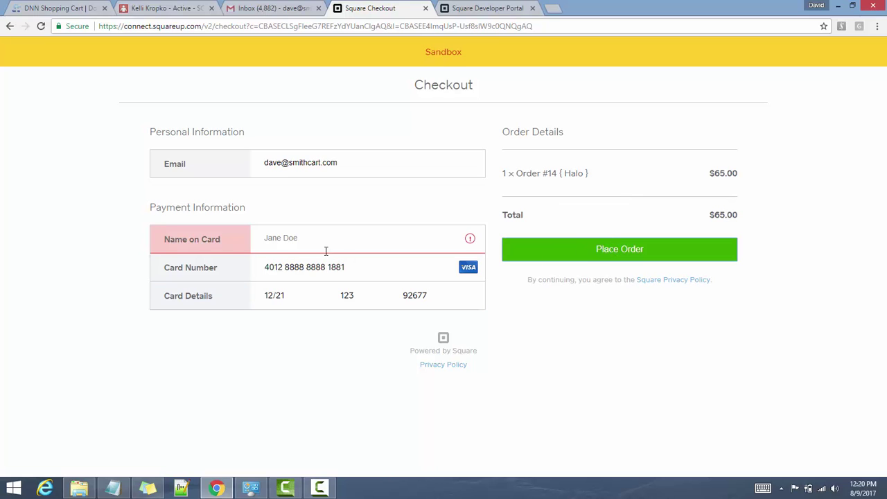
Fill in the missing cardholder's name and resubmit the payment
left_click(309, 238)
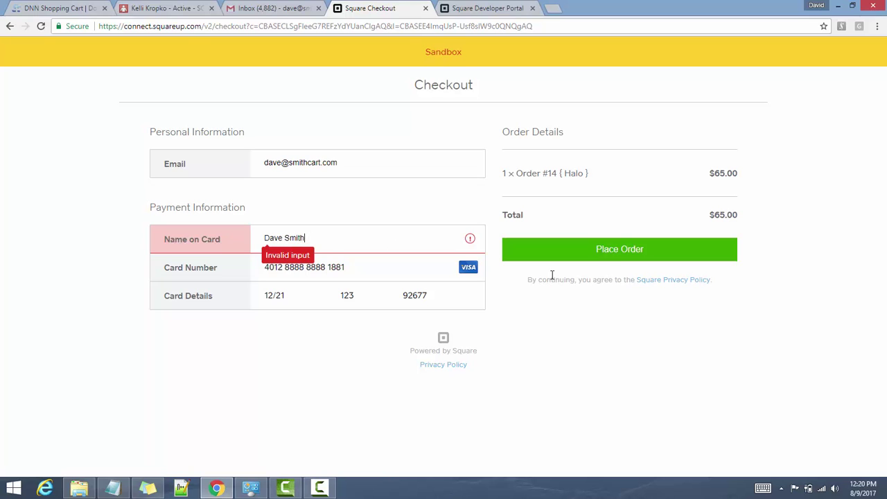
left_click(617, 254)
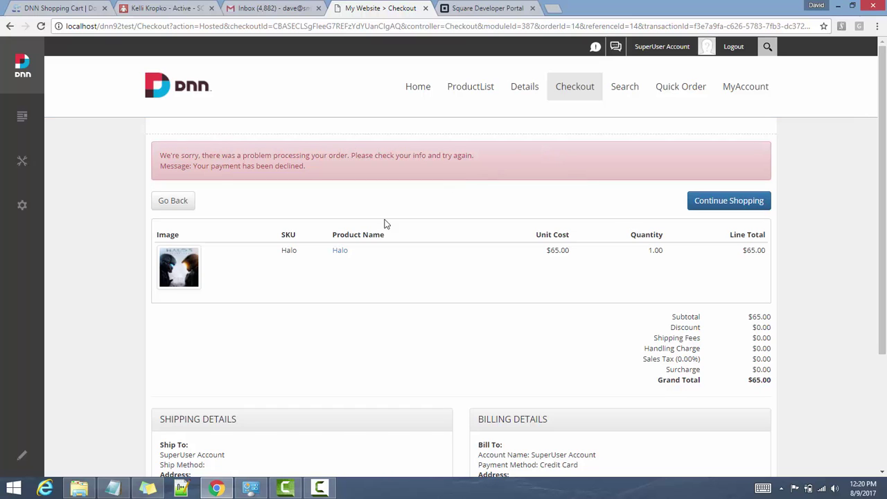
Return from the declined order to the cart and empty it of the Halo item
left_click(168, 205)
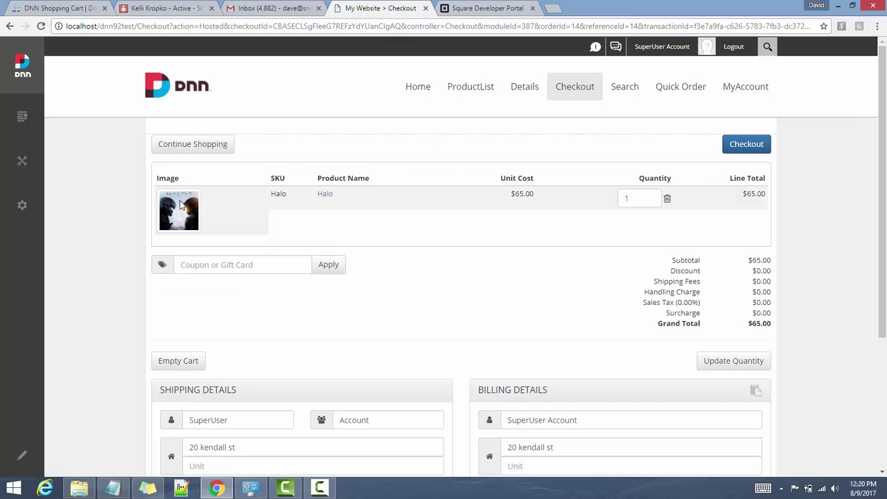
scroll(263, 252, "down", 1)
scroll(264, 253, "down", 1)
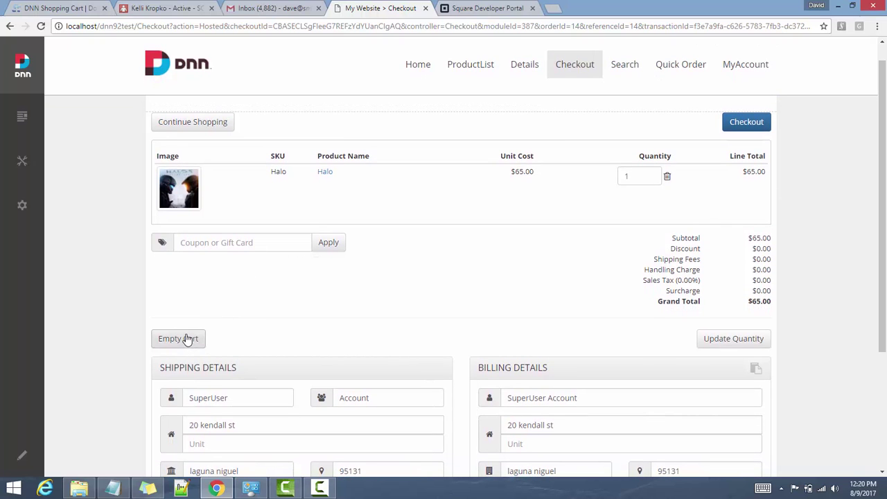
left_click(186, 338)
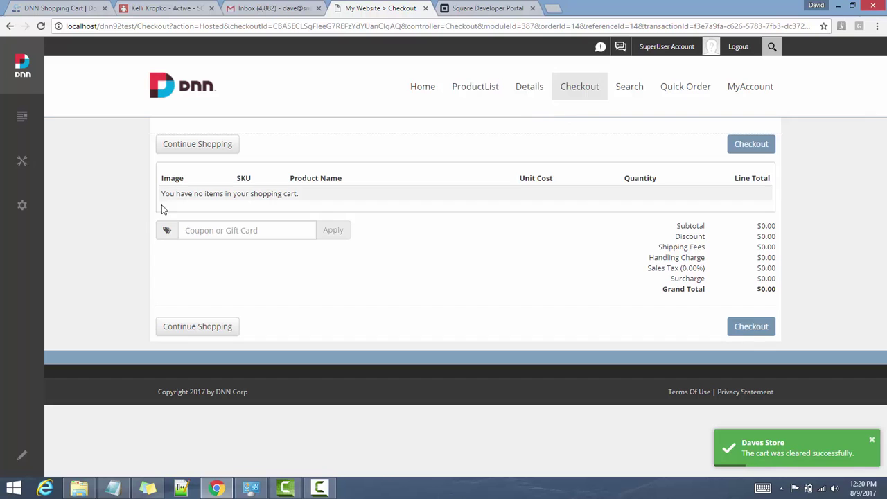
Open the RazorCart Admin Console from Manage and clear the store cache
left_click(22, 164)
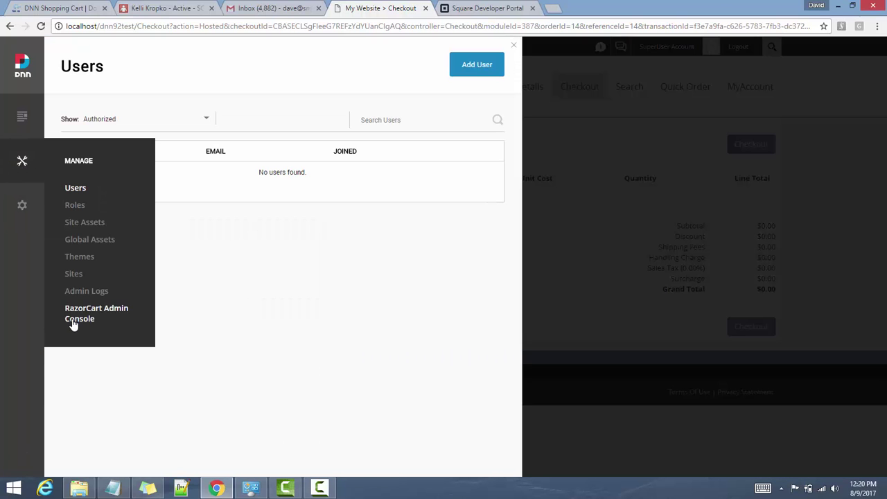
left_click(81, 316)
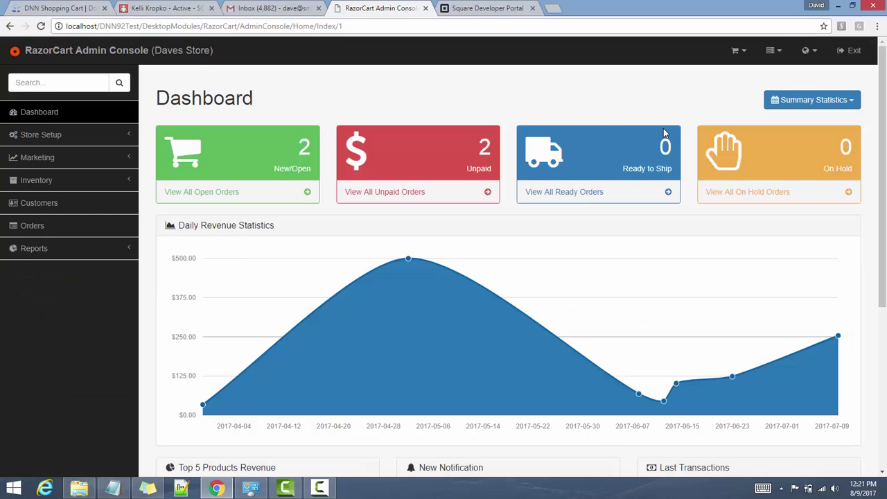
left_click(781, 52)
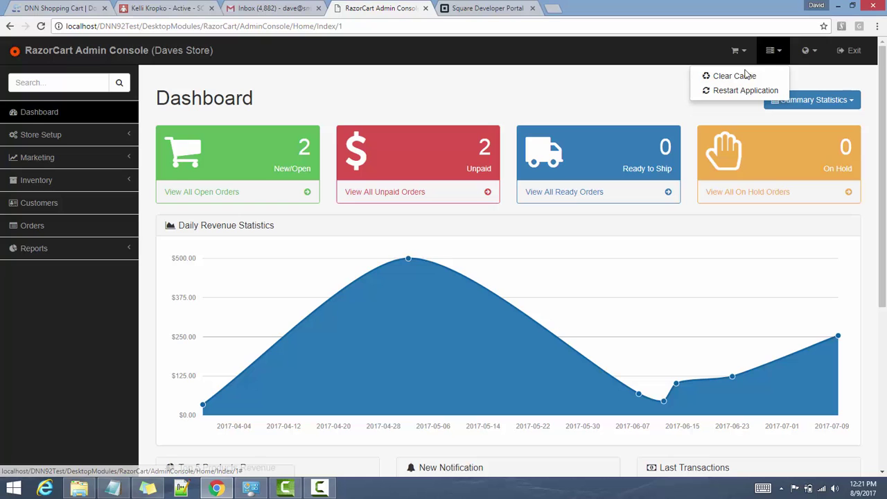
left_click(740, 77)
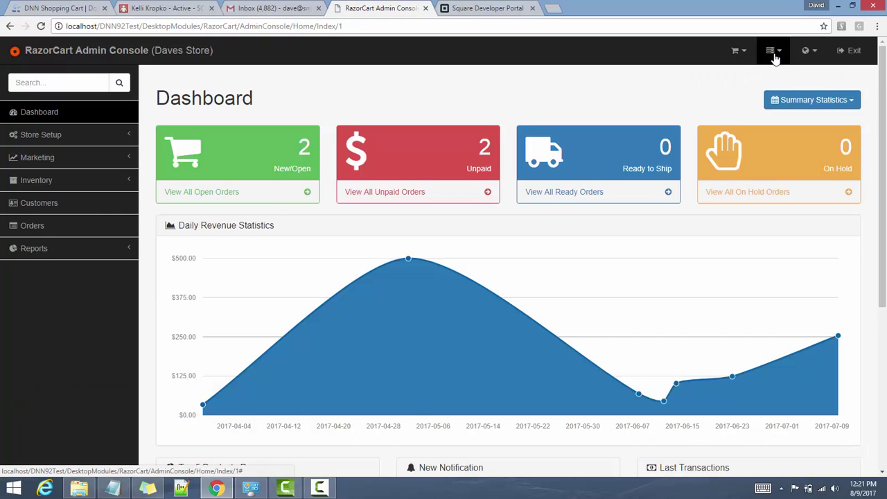
Restart the store application and exit back to the site's Home page
left_click(774, 56)
left_click(761, 89)
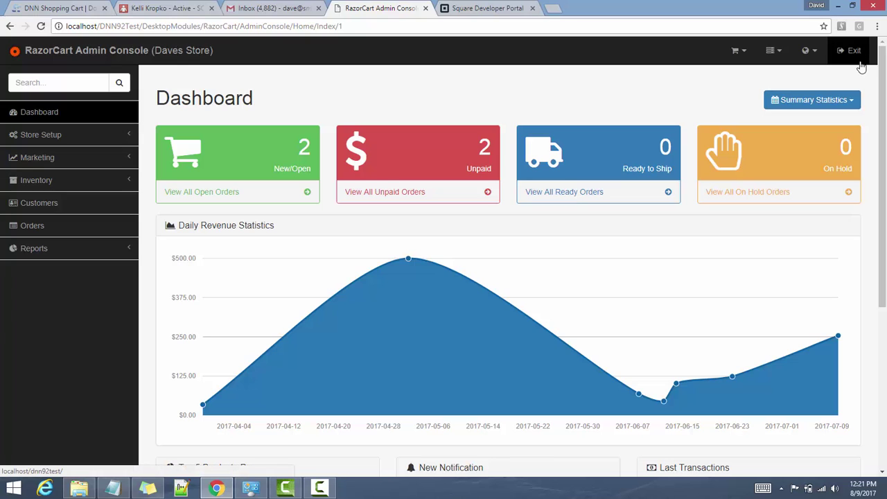
left_click(853, 54)
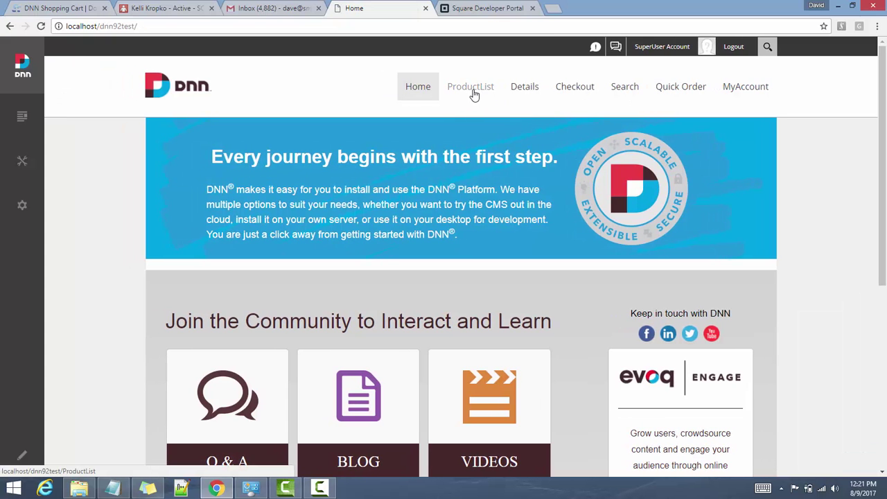
Add Halo to the cart from ProductList and place the $65.00 order to reach Square Checkout
left_click(474, 93)
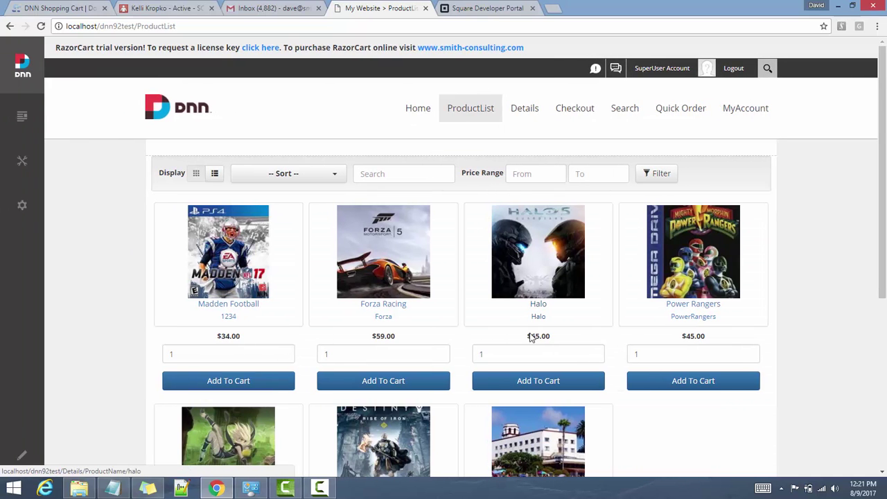
left_click(551, 385)
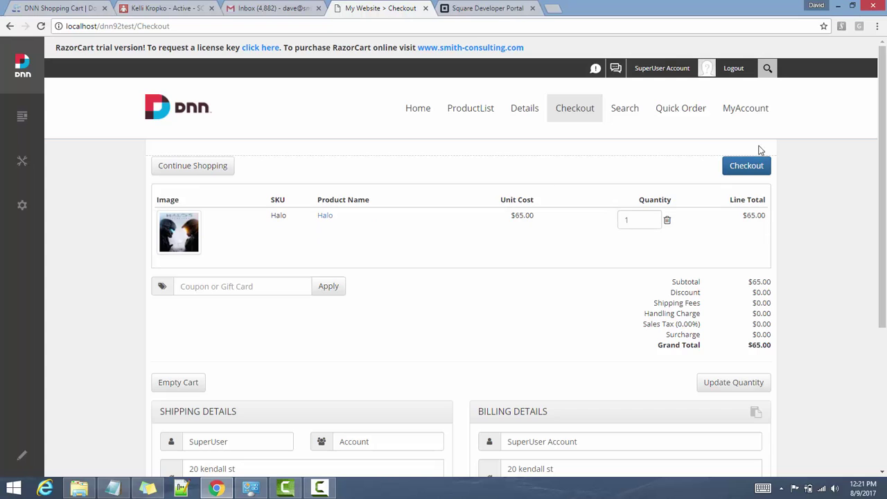
left_click(756, 167)
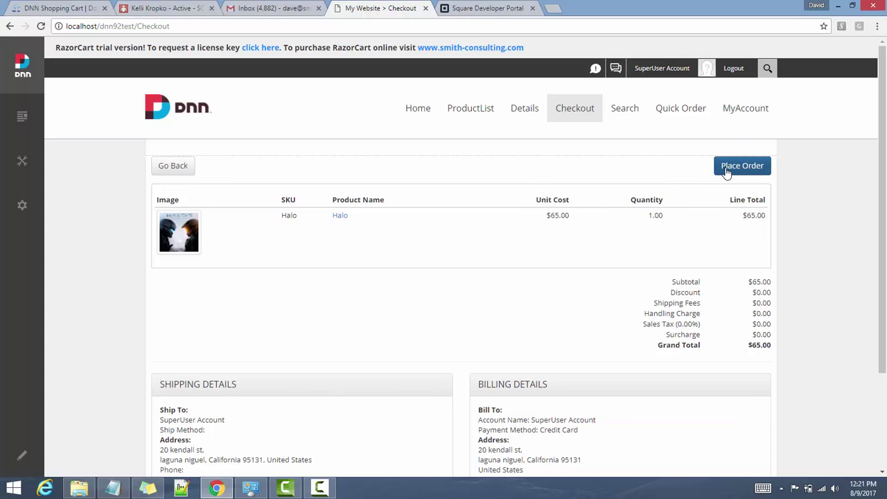
left_click(727, 173)
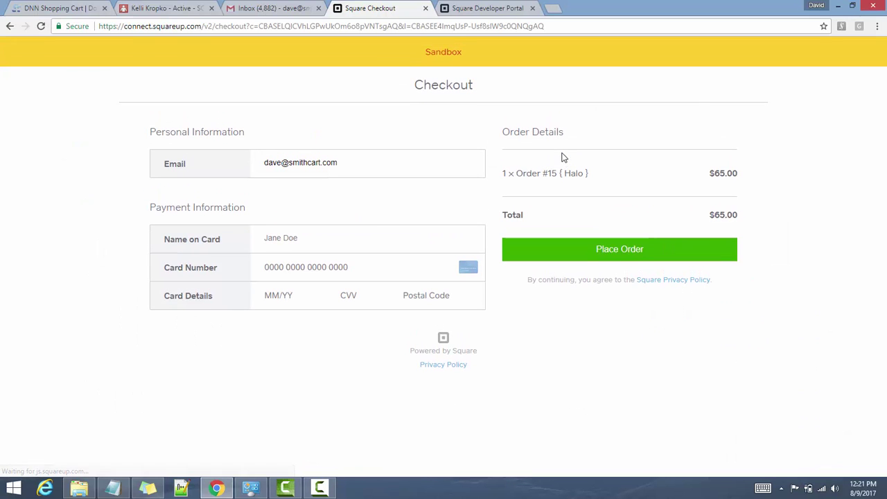
Pay Order #15 with the cardholder's name, test Visa card expiring 12/18, security code and postal code
left_click(320, 239)
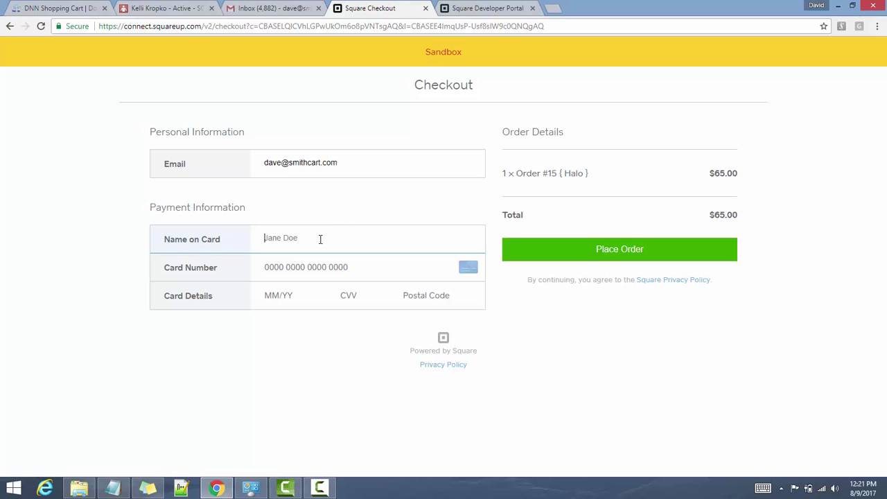
type("Dave")
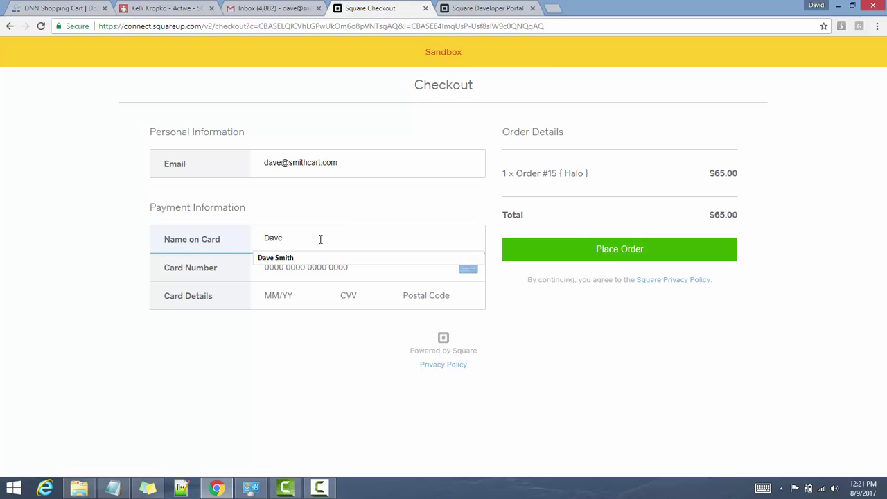
key("Down")
key("Return")
key("Tab")
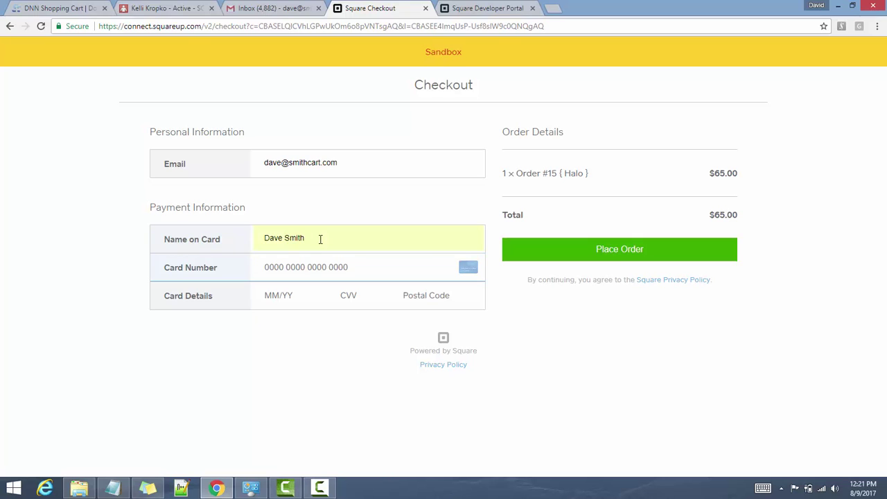
type("4012888")
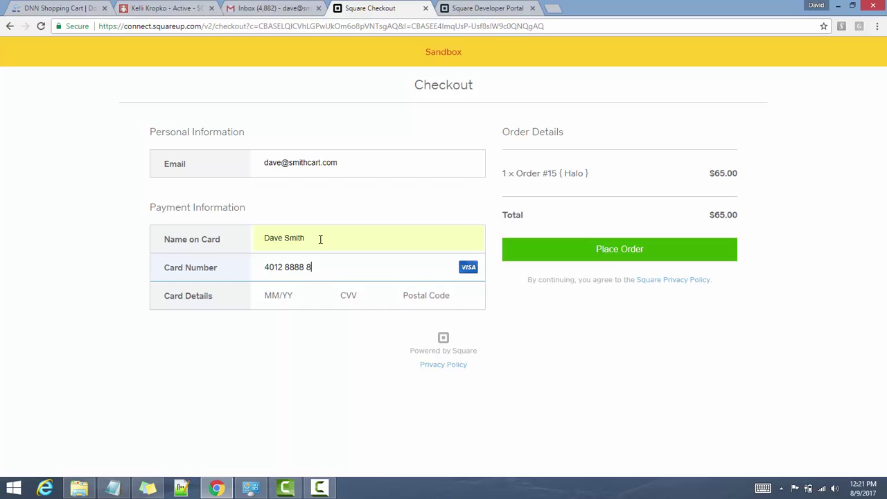
type("8888818811")
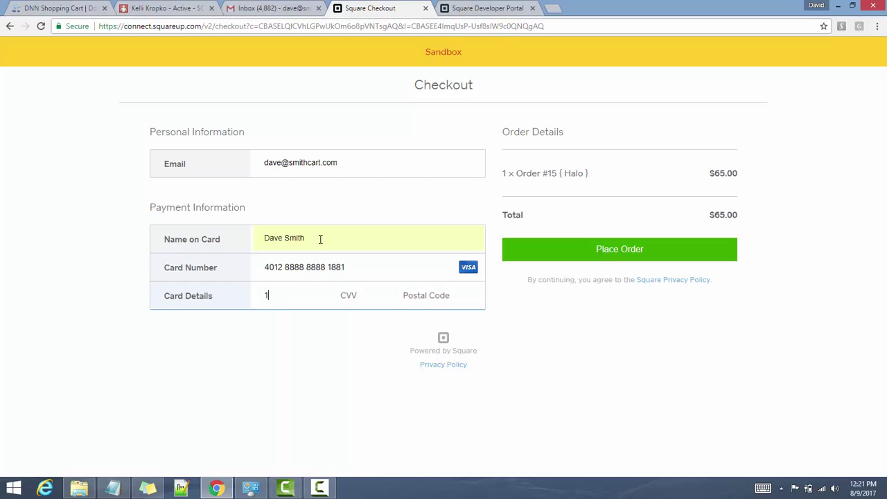
type("22")
type("18")
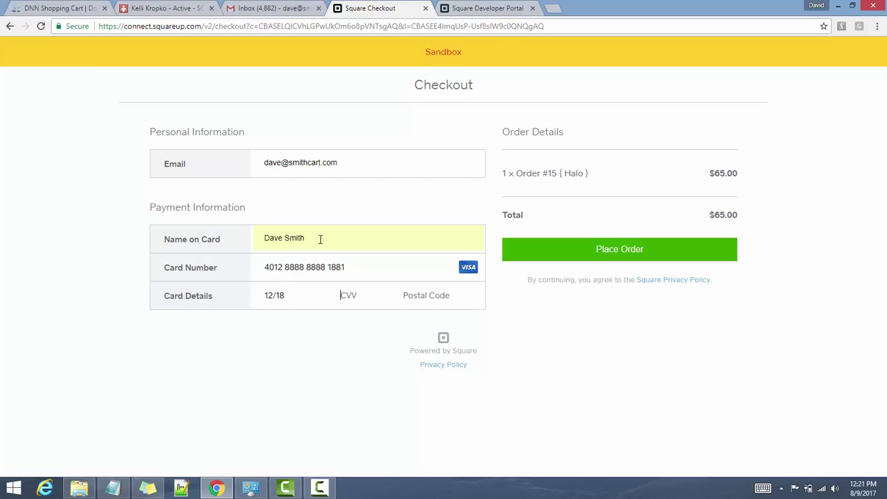
type("123")
type("92677")
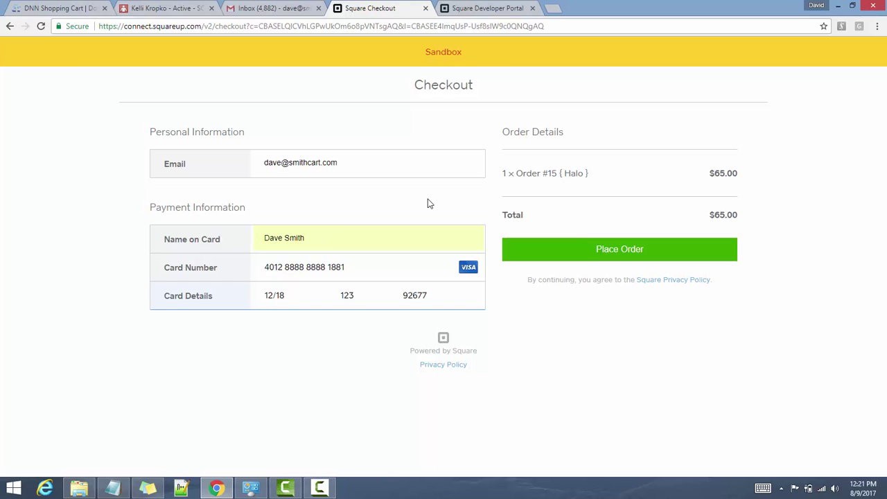
left_click(584, 251)
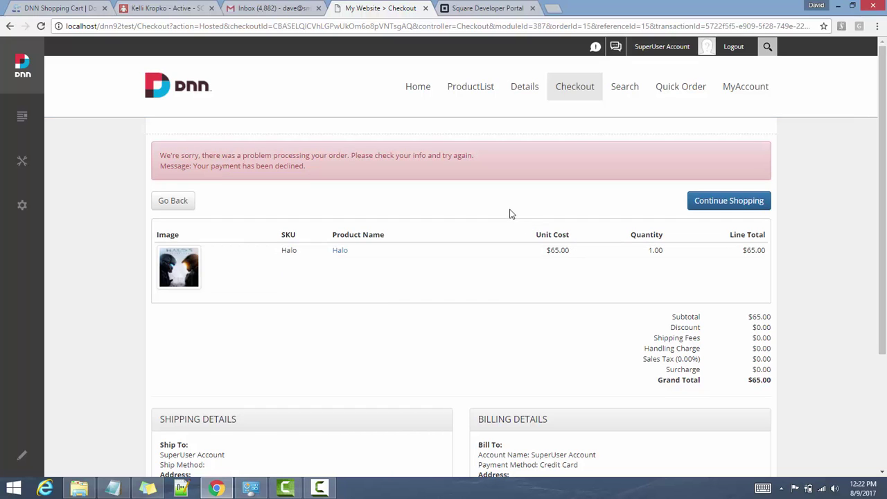
scroll(510, 214, "down", 1)
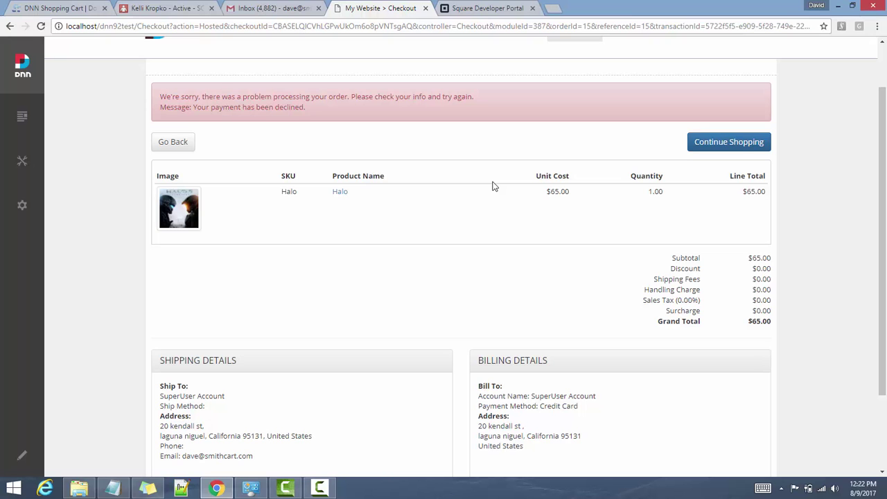
scroll(493, 186, "down", 1)
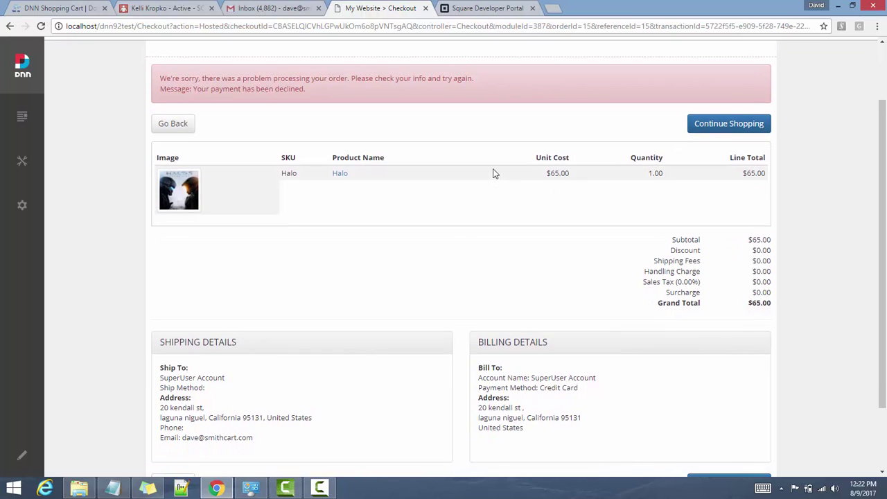